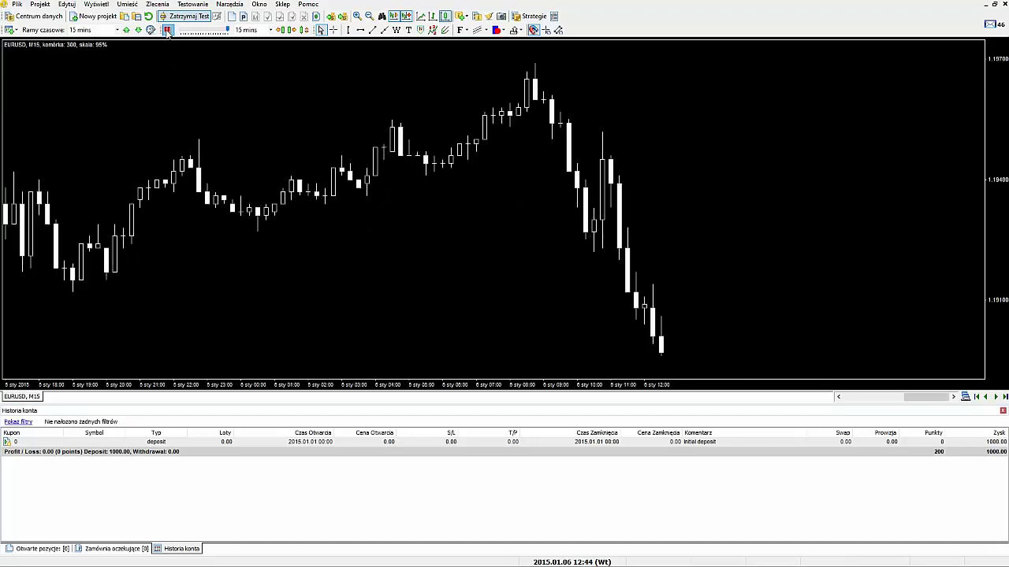
# Pause the running EURUSD backtest with Zatrzymaj Test.
pyautogui.click(167, 29)
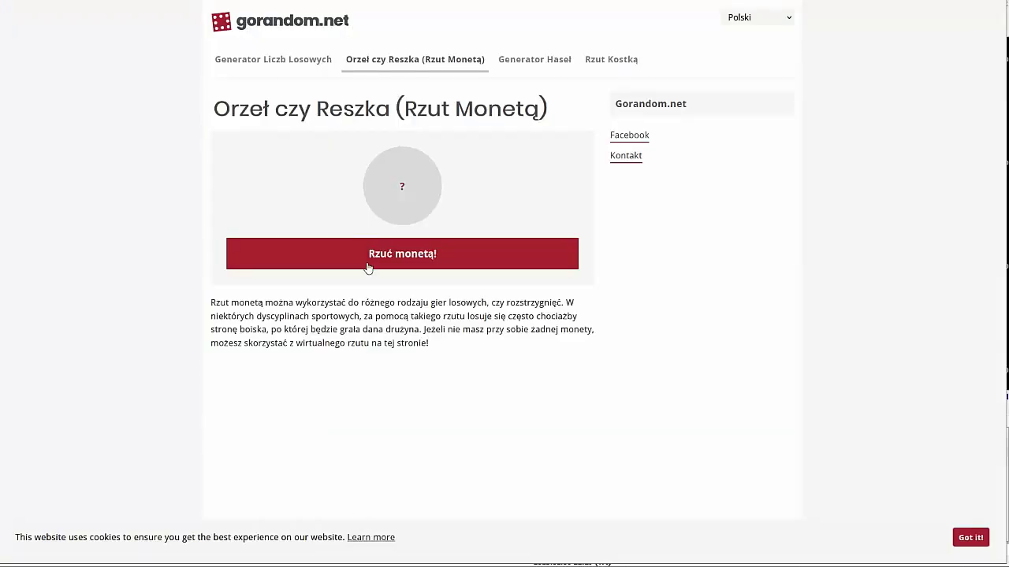
# Toss the coin on gorandom.net, getting Orzeł, and return to the EURUSD chart.
pyautogui.click(382, 259)
pyautogui.hotkey('alt', 'Tab')
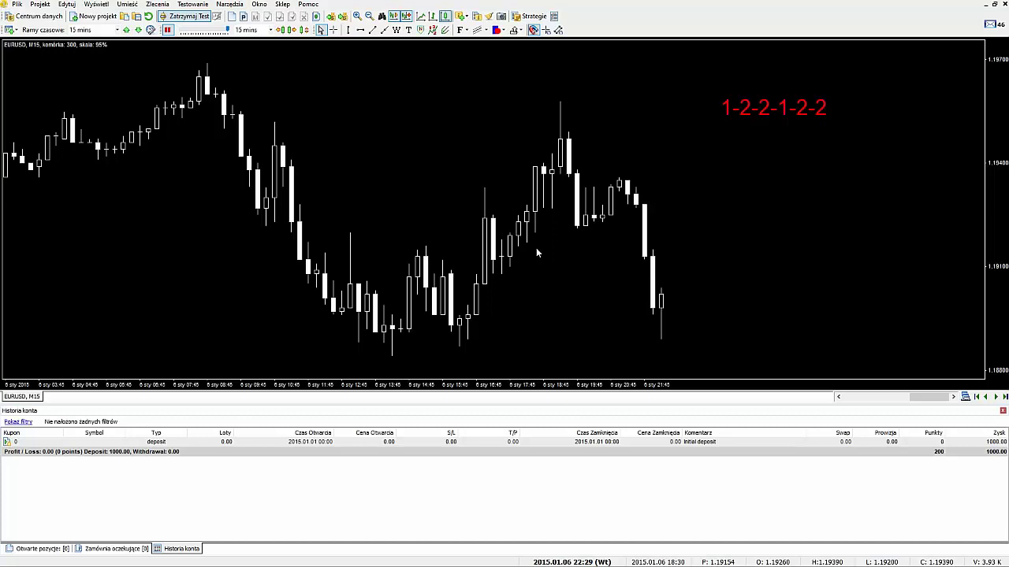
# Place a 0.03-lot EURUSD buy order with S/L 200 and T/P 200.
pyautogui.press('b')
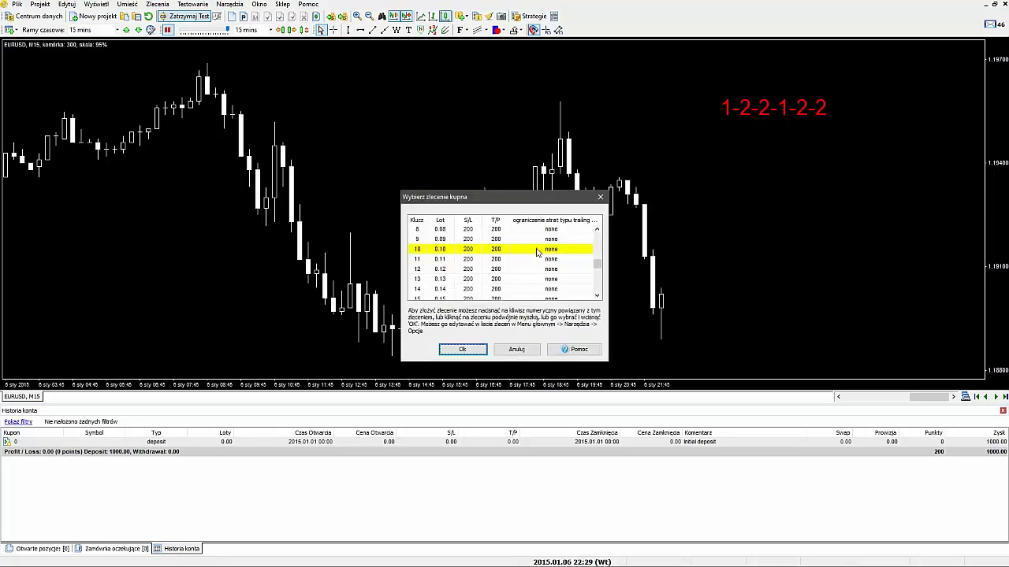
pyautogui.moveTo(598, 271); pyautogui.dragTo(598, 245)
pyautogui.click(450, 229)
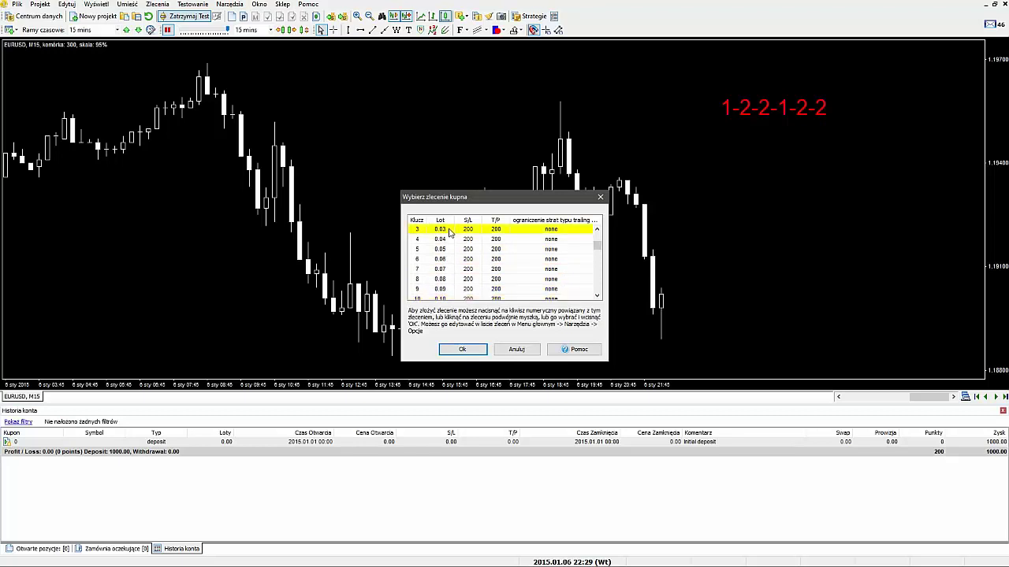
pyautogui.click(462, 350)
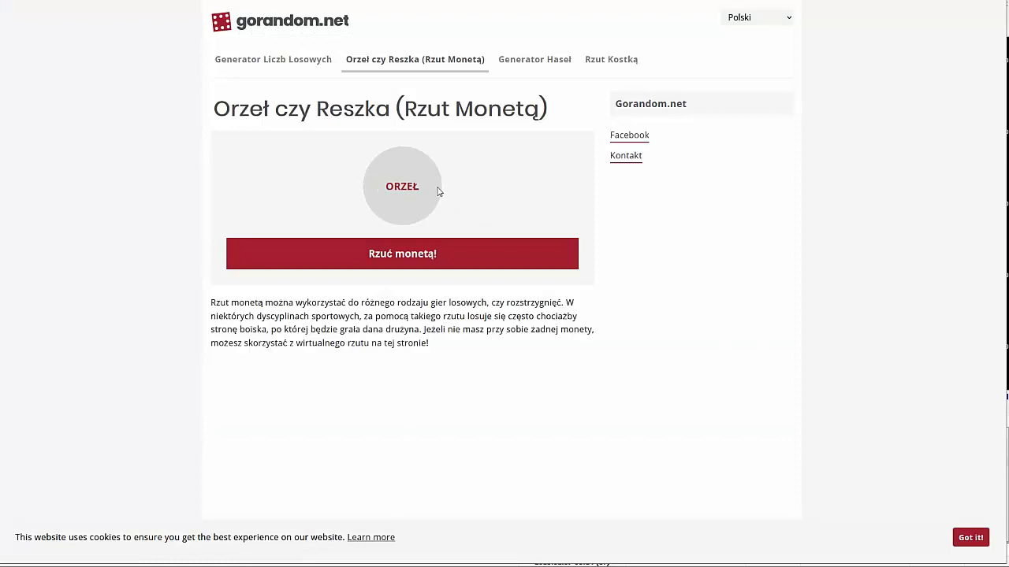
# Toss the coin again on gorandom.net, getting Reszka.
pyautogui.click(404, 259)
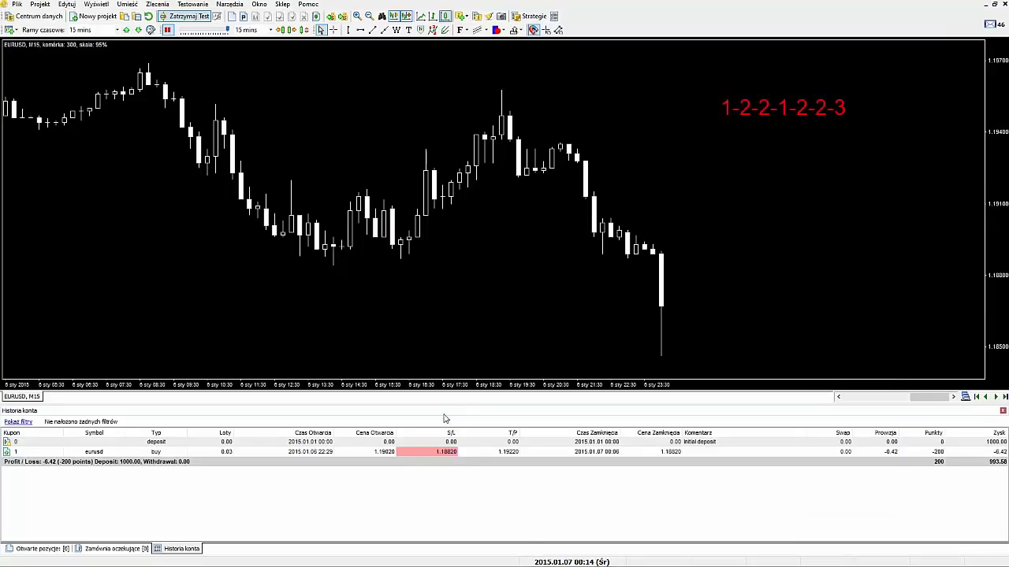
# Place a 0.04-lot EURUSD sell order from the sell-order size list.
pyautogui.press('s')
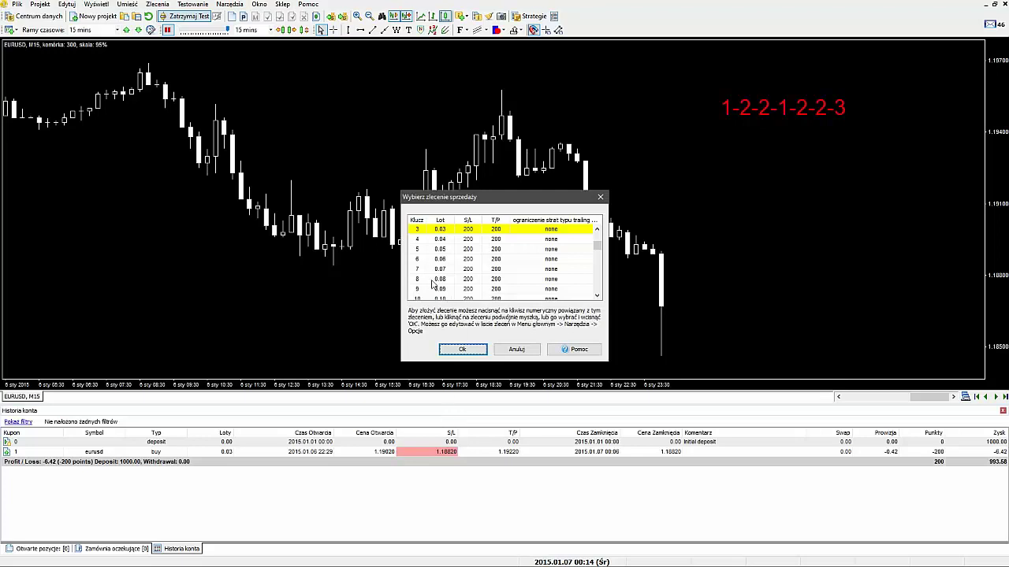
pyautogui.click(438, 240)
pyautogui.click(462, 349)
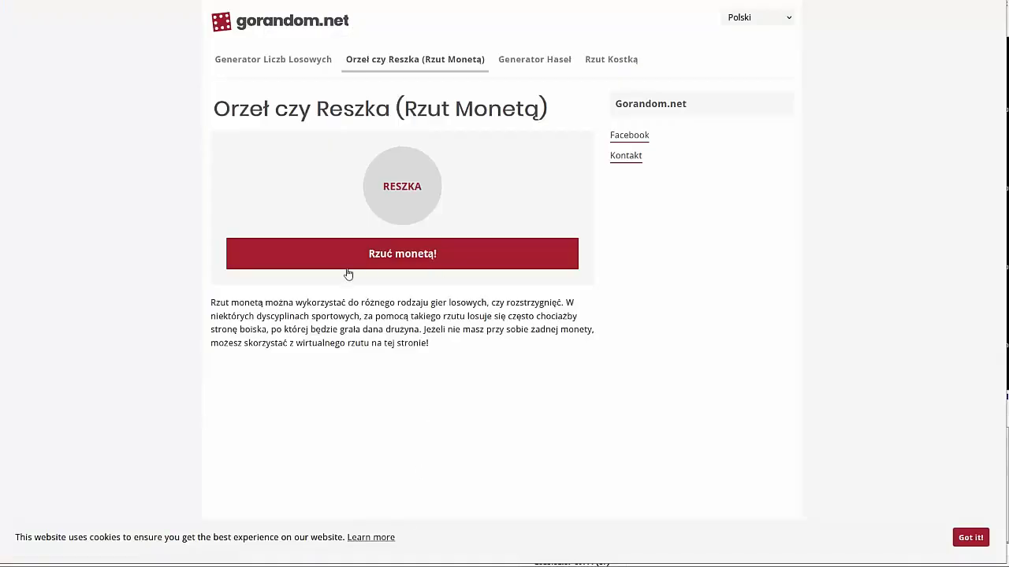
# Flip the coin, then place a 0.05-lot EURUSD sell order.
pyautogui.click(390, 262)
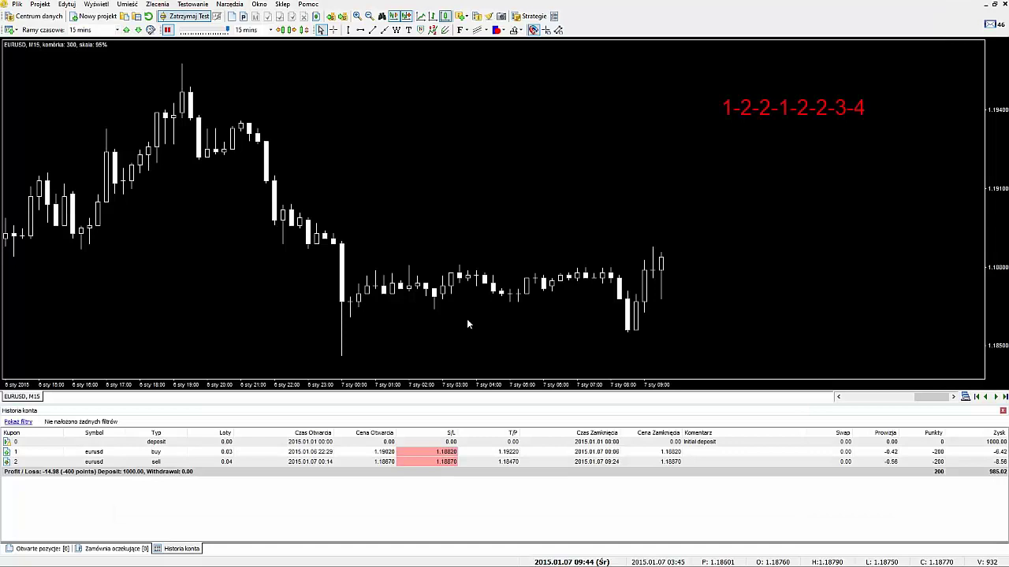
pyautogui.press('s')
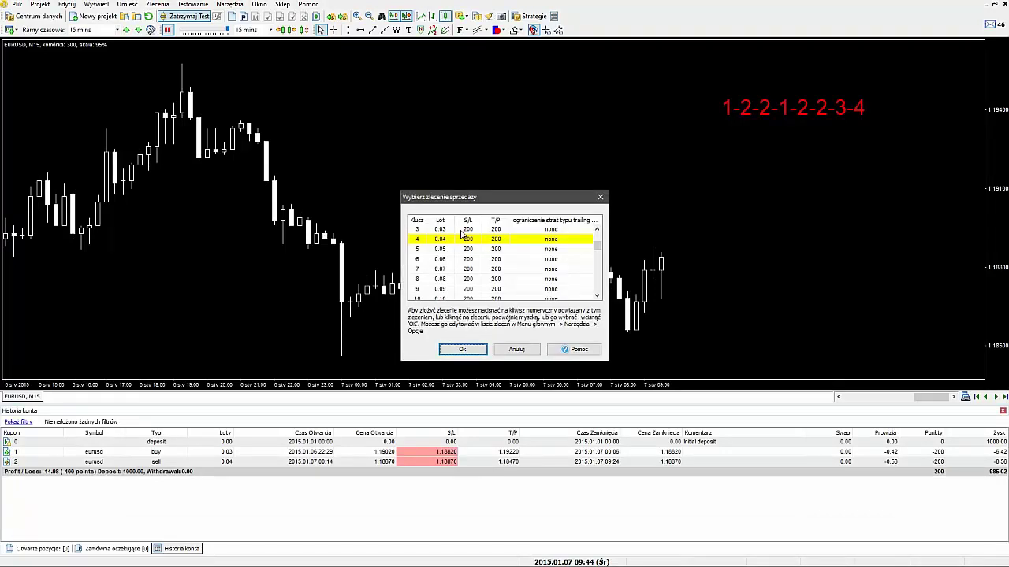
pyautogui.click(436, 251)
pyautogui.click(462, 349)
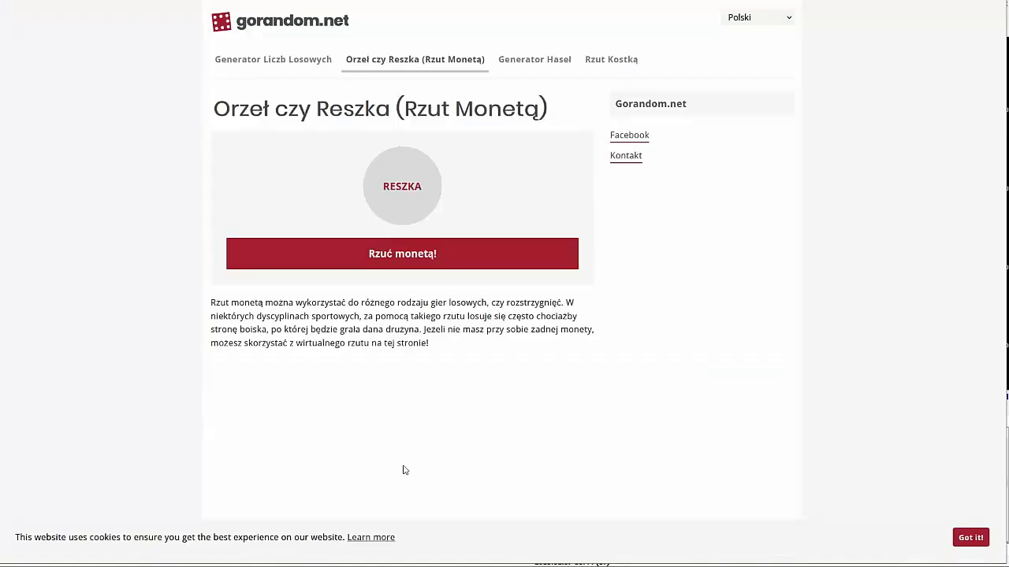
# Toss the coin again on gorandom.net, landing on Orzeł.
pyautogui.click(400, 251)
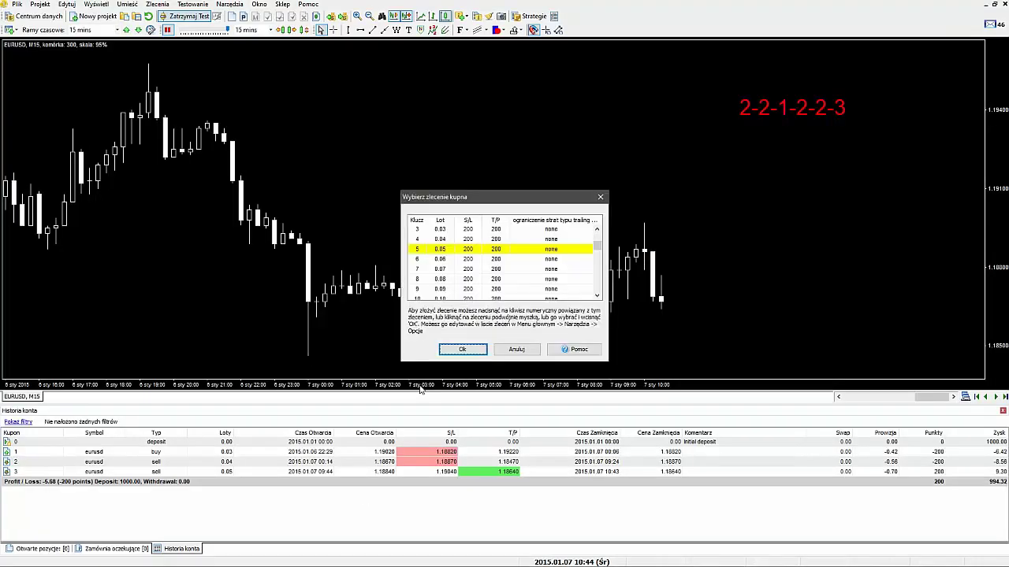
# Confirm the 0.05-lot buy order, then flip the coin for the next trade.
pyautogui.click(476, 345)
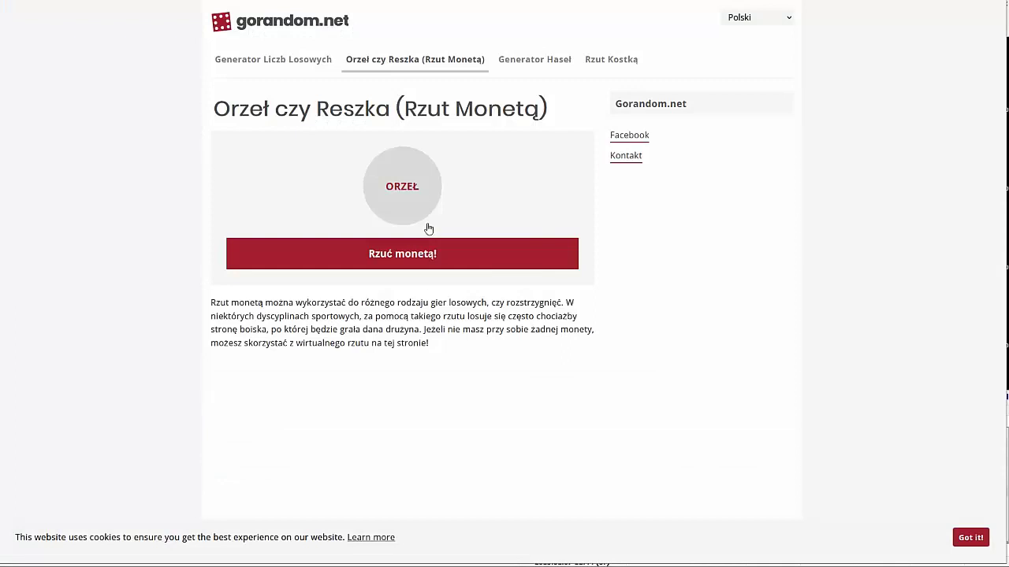
pyautogui.click(417, 253)
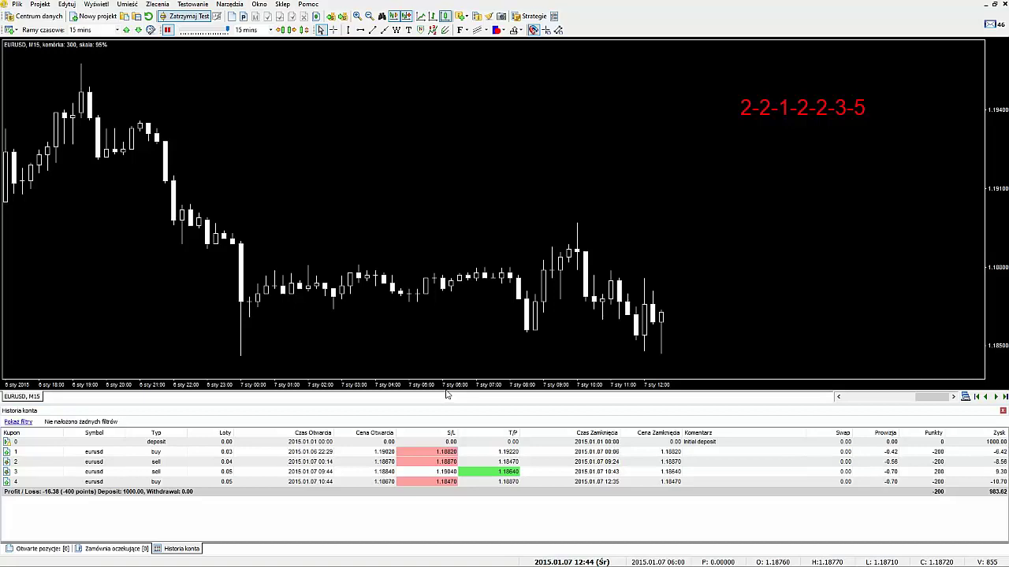
# Place a 0.07-lot buy order, flip the coin, and pick the 0.09-lot sell size.
pyautogui.press('b')
pyautogui.click(439, 268)
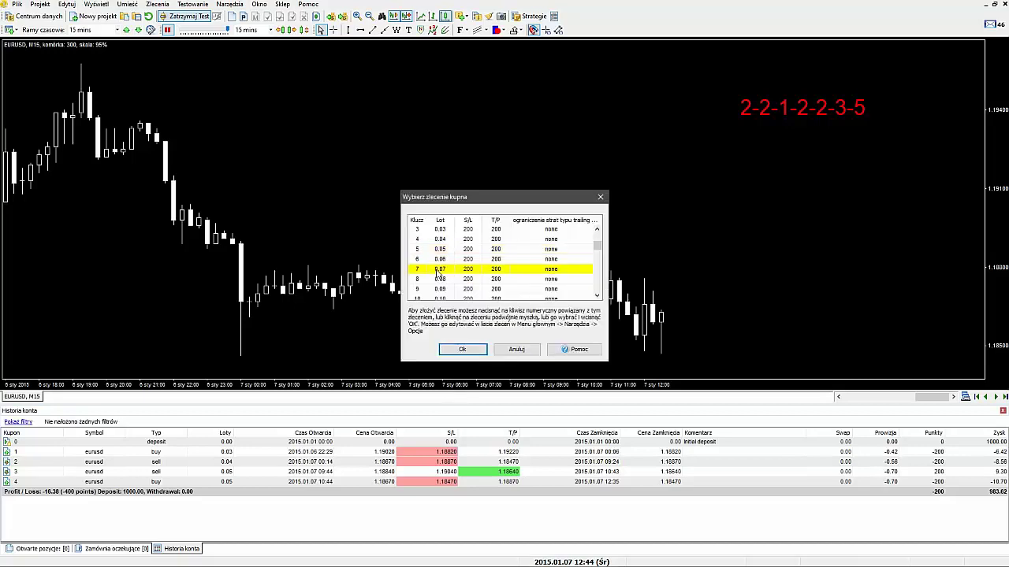
pyautogui.click(462, 349)
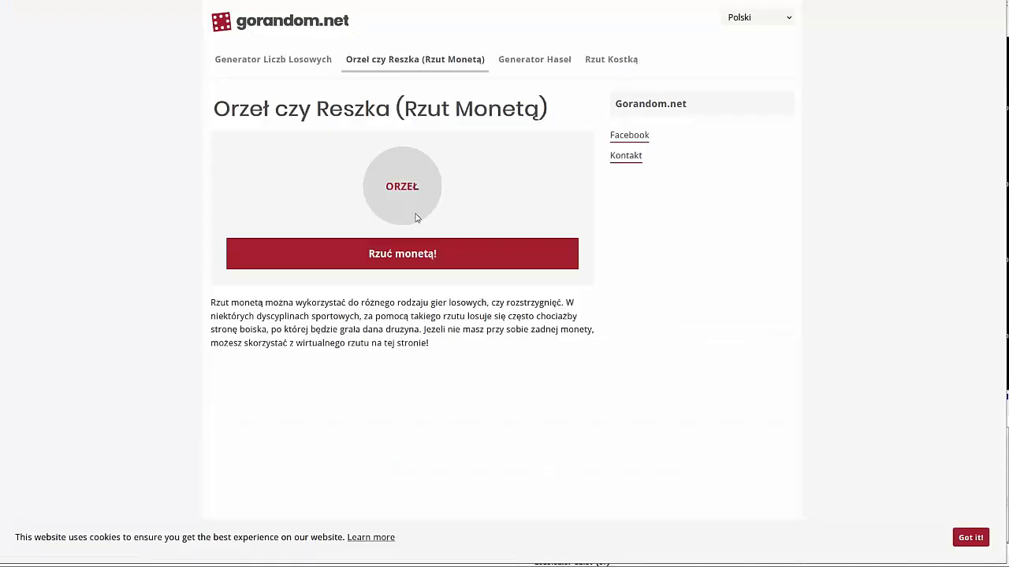
pyautogui.click(405, 261)
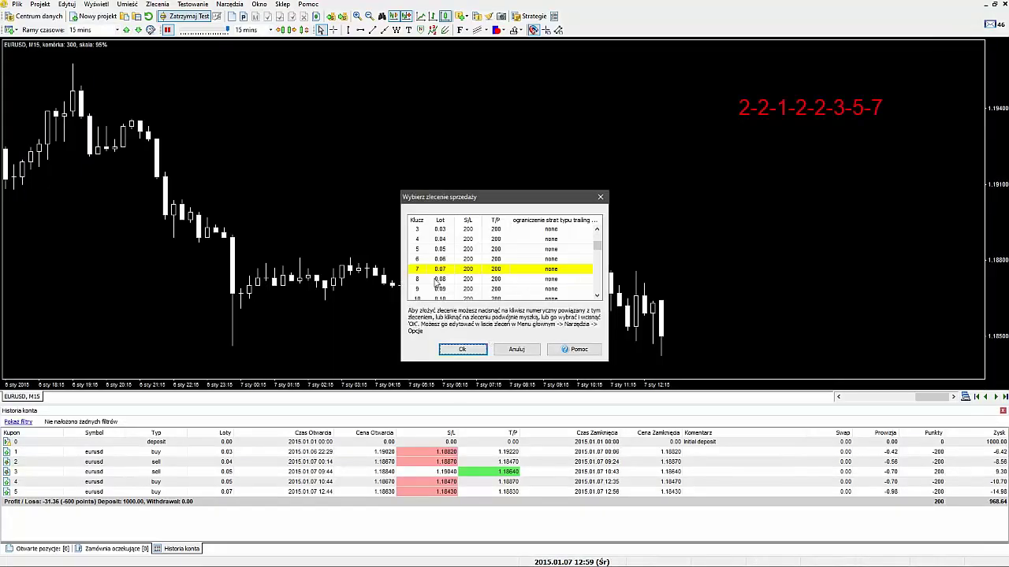
pyautogui.click(448, 289)
# Confirm the 0.09-lot sell order and flip the coin again, landing on Orzeł.
pyautogui.click(462, 350)
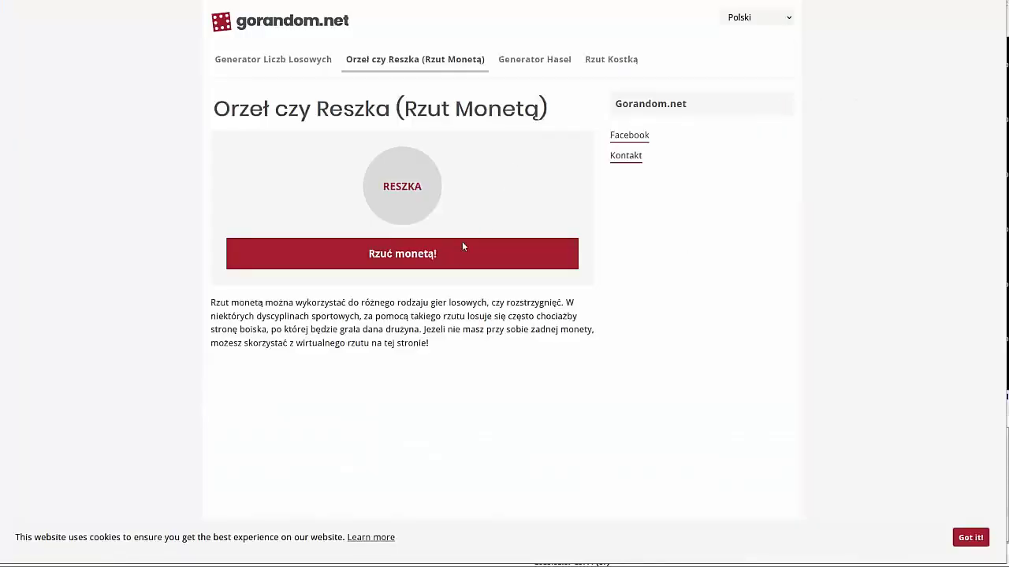
pyautogui.click(453, 256)
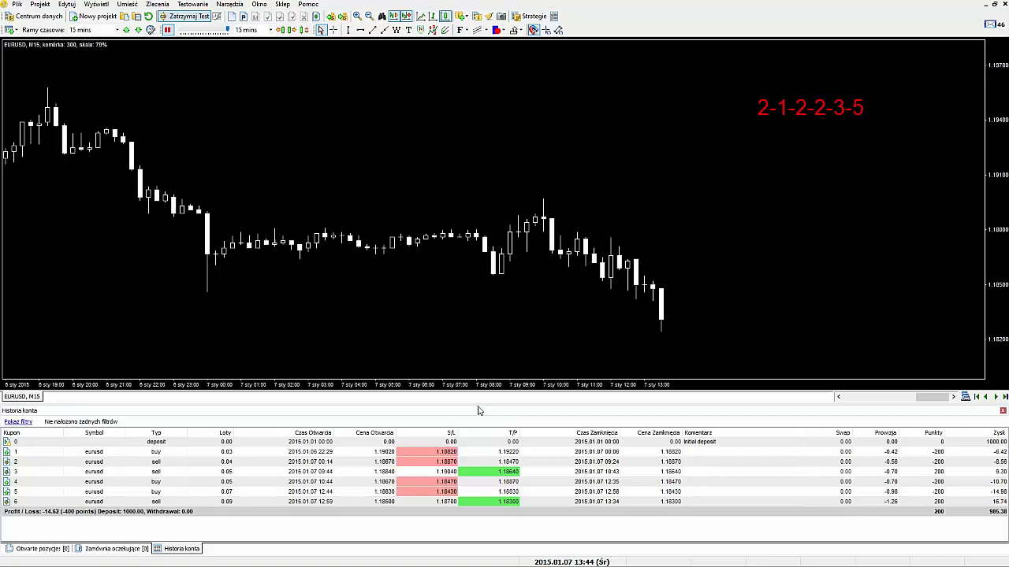
# Place a 0.07-lot EURUSD buy, then flip the coin for the next trade's direction.
pyautogui.press('b')
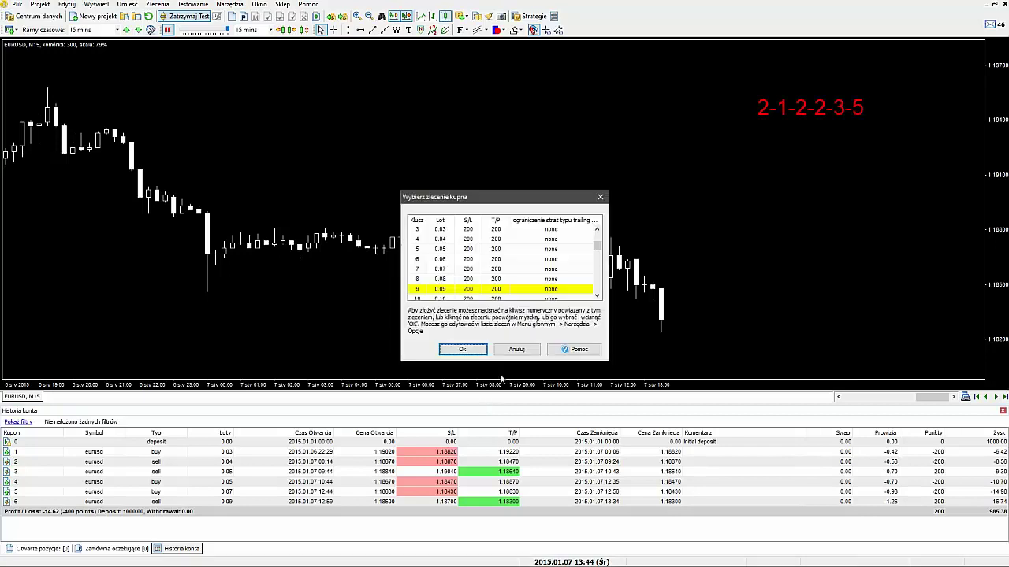
pyautogui.click(443, 270)
pyautogui.click(453, 351)
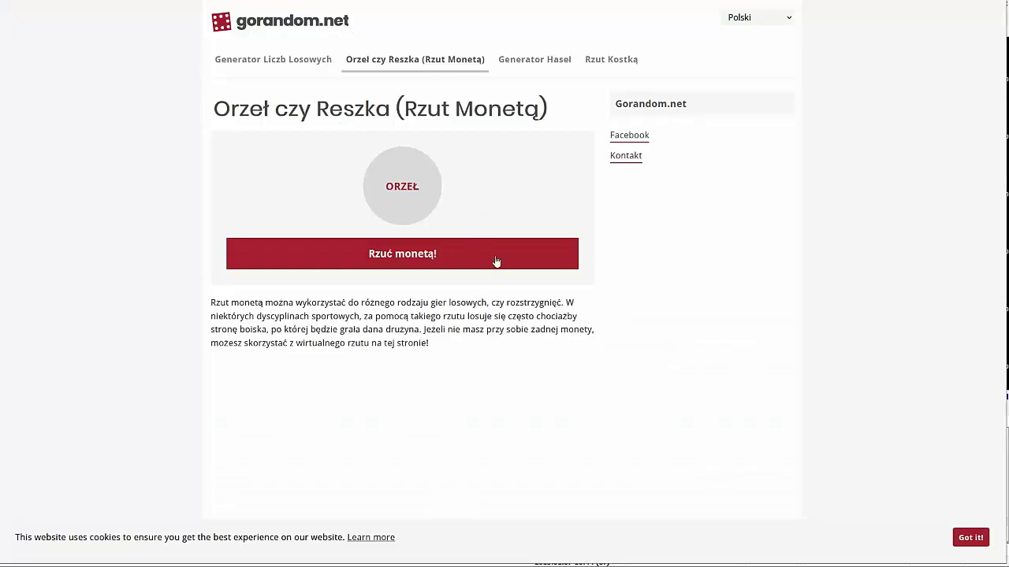
pyautogui.click(413, 260)
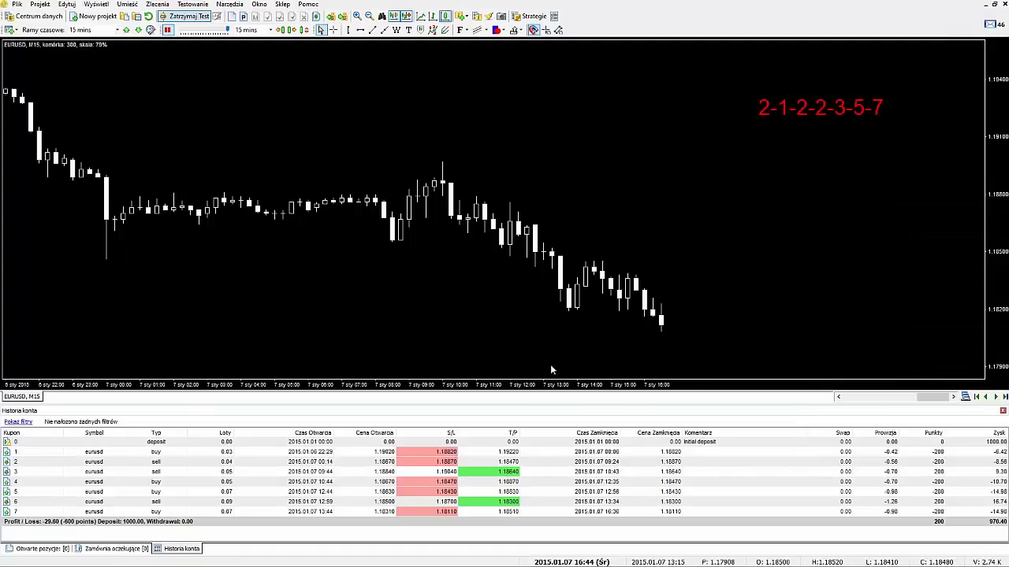
# Place a 0.09-lot EURUSD buy, then flip the coin on gorandom.net for the next direction.
pyautogui.press('b')
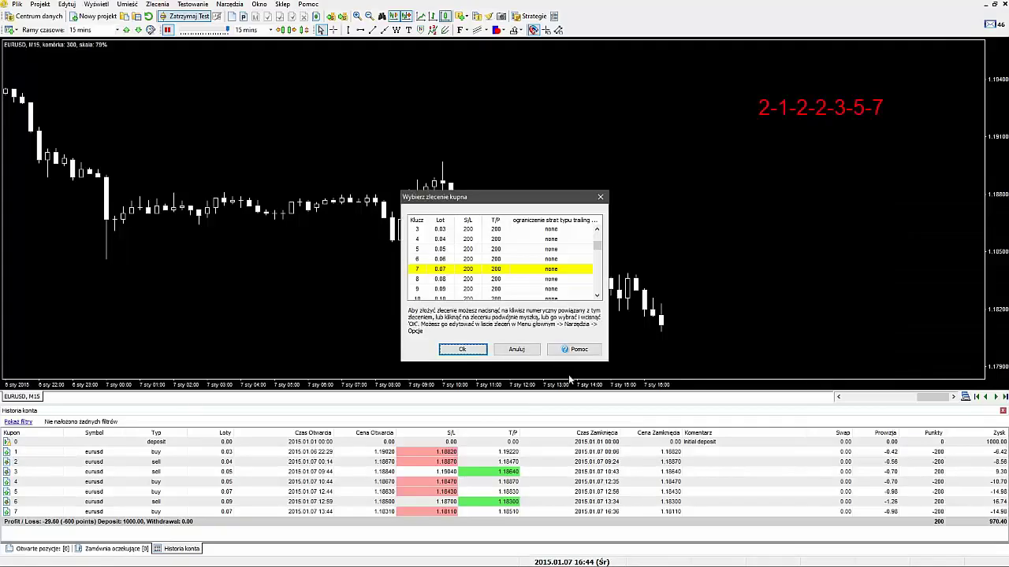
pyautogui.click(445, 289)
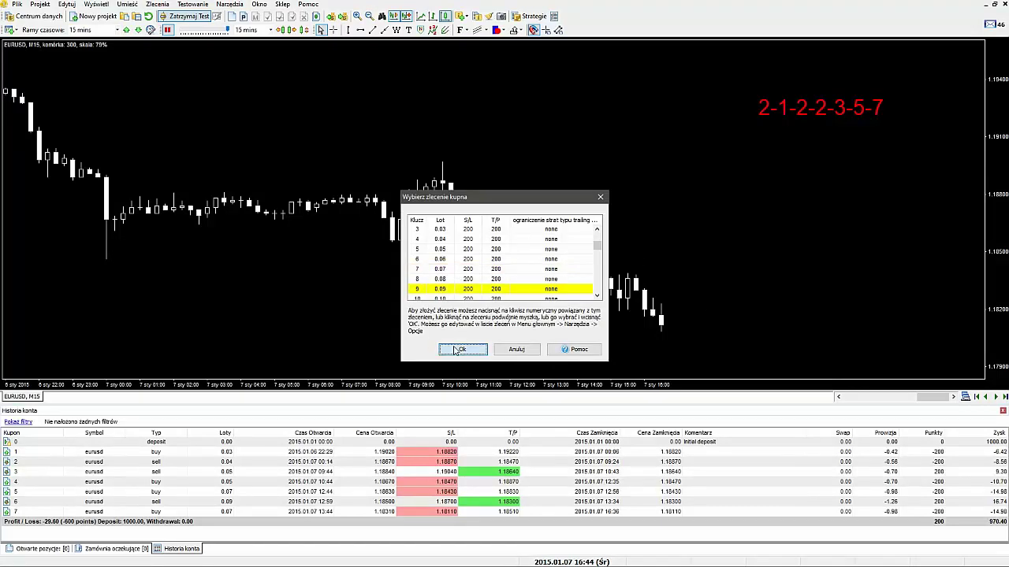
pyautogui.click(461, 349)
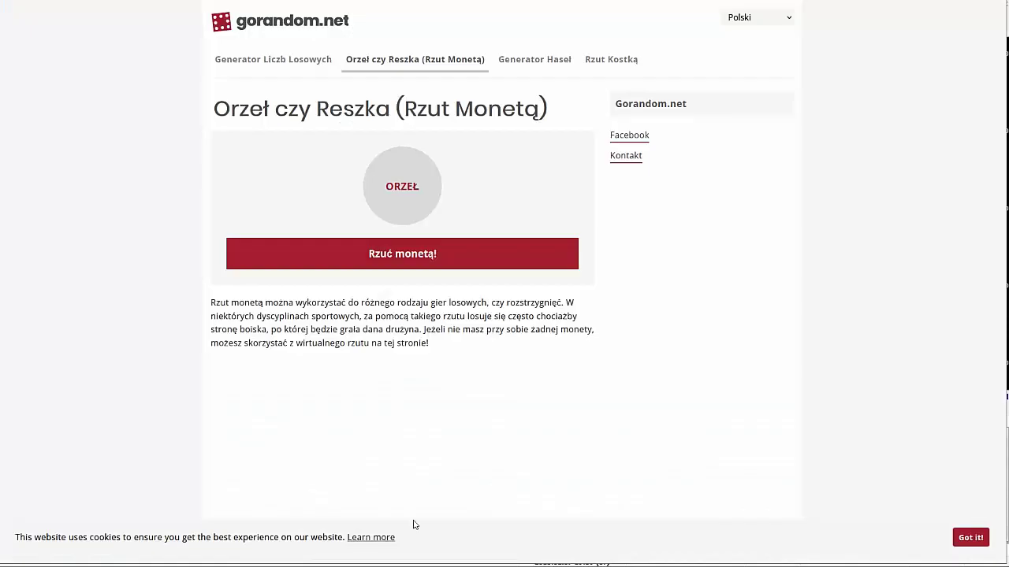
pyautogui.click(427, 252)
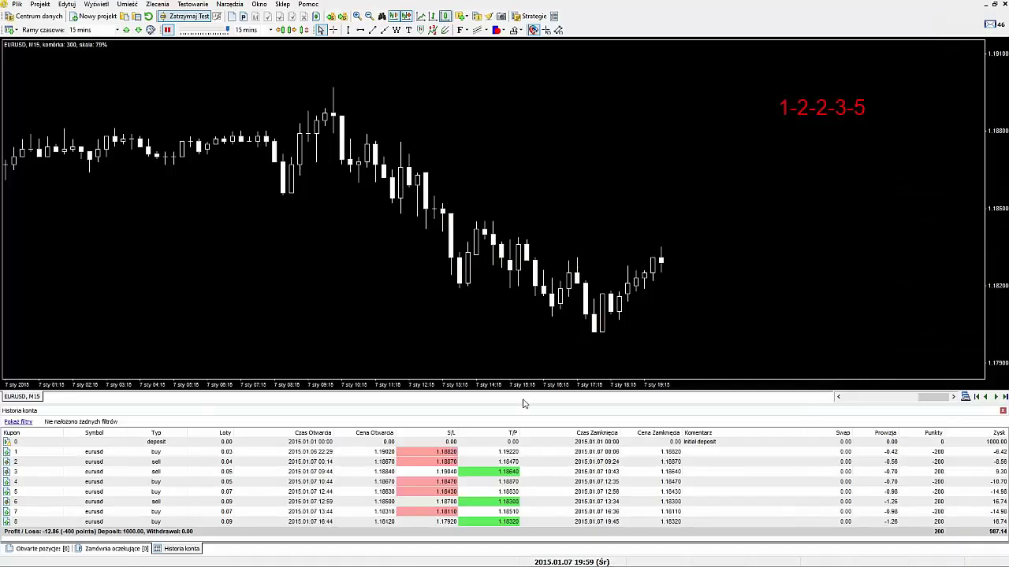
# Open a 0.06-lot EURUSD buy from the Wybierz zlecenie kupna preset list.
pyautogui.press('b')
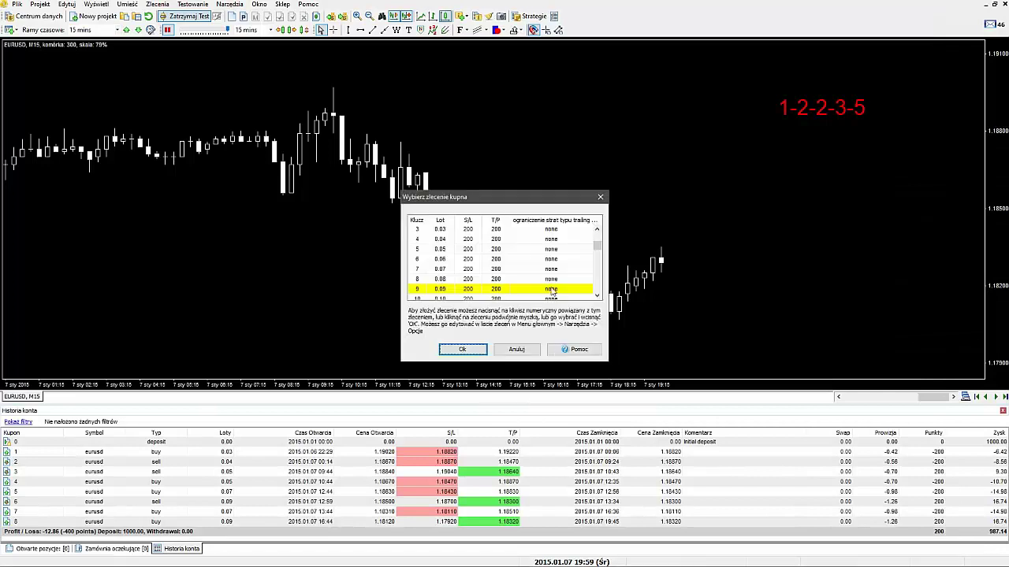
pyautogui.click(426, 260)
pyautogui.click(463, 350)
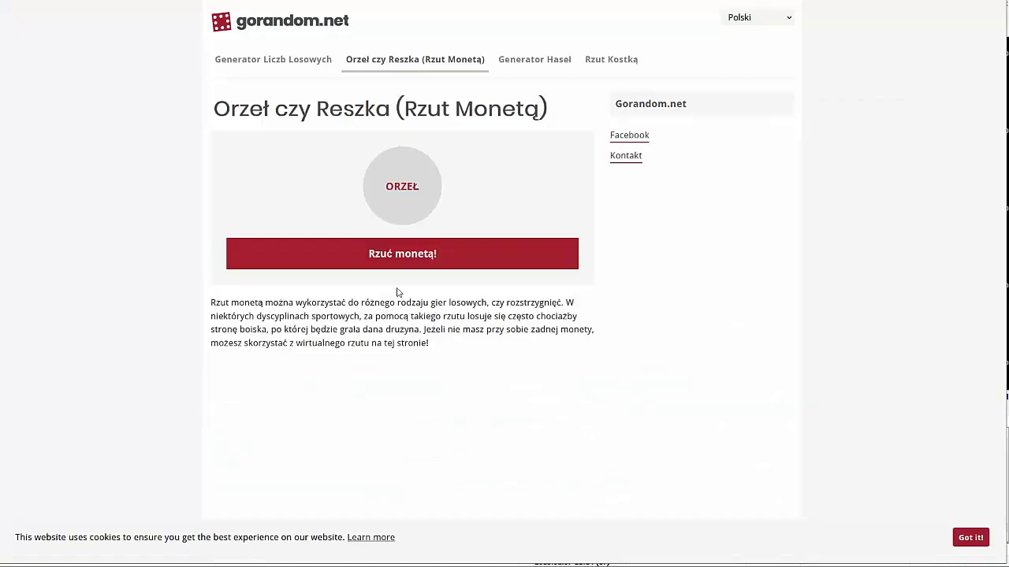
# Flip the coin, then open a 0.07-lot EURUSD buy from the preset buy list.
pyautogui.click(402, 268)
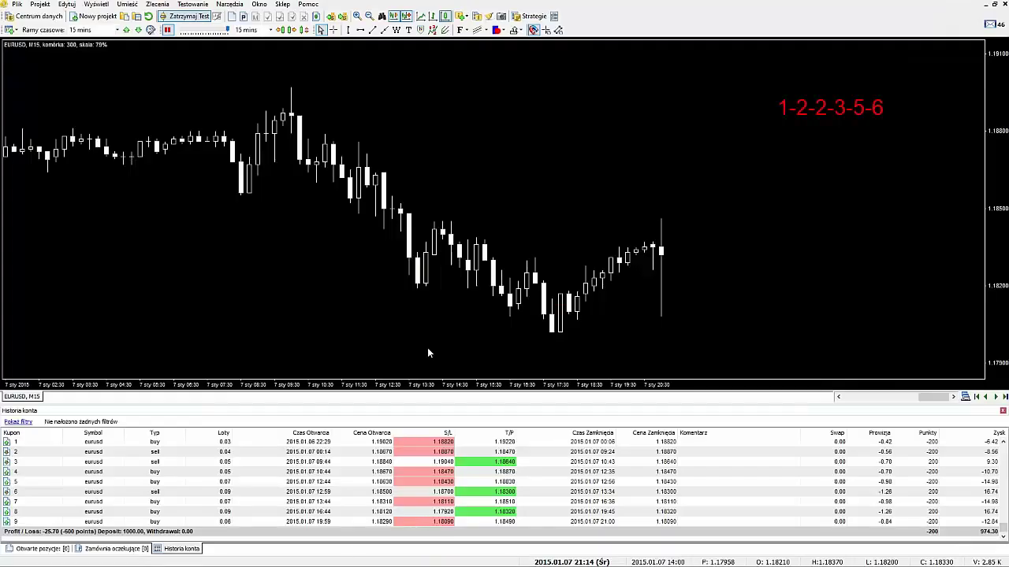
pyautogui.press('F9')
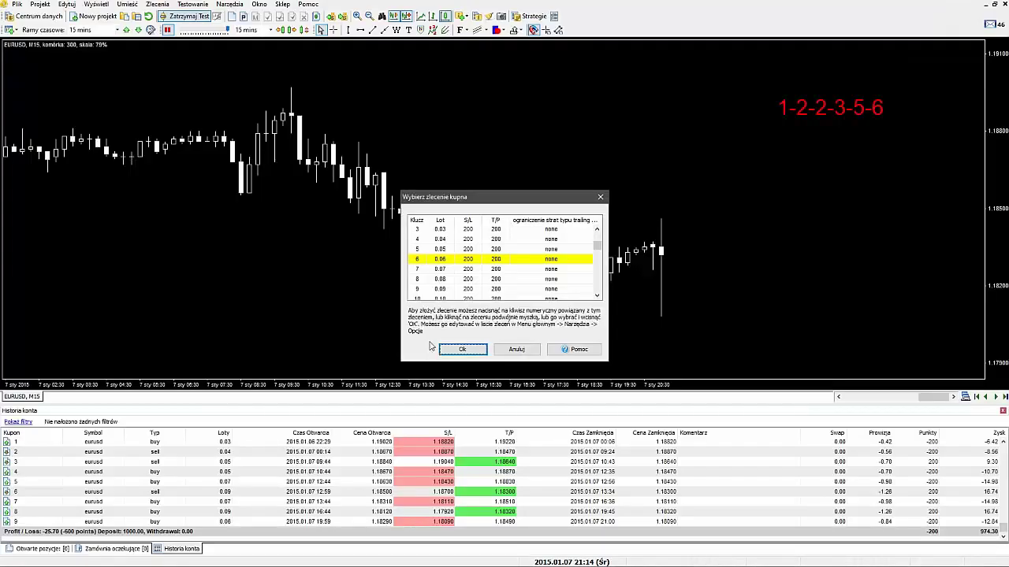
pyautogui.click(431, 270)
pyautogui.click(463, 349)
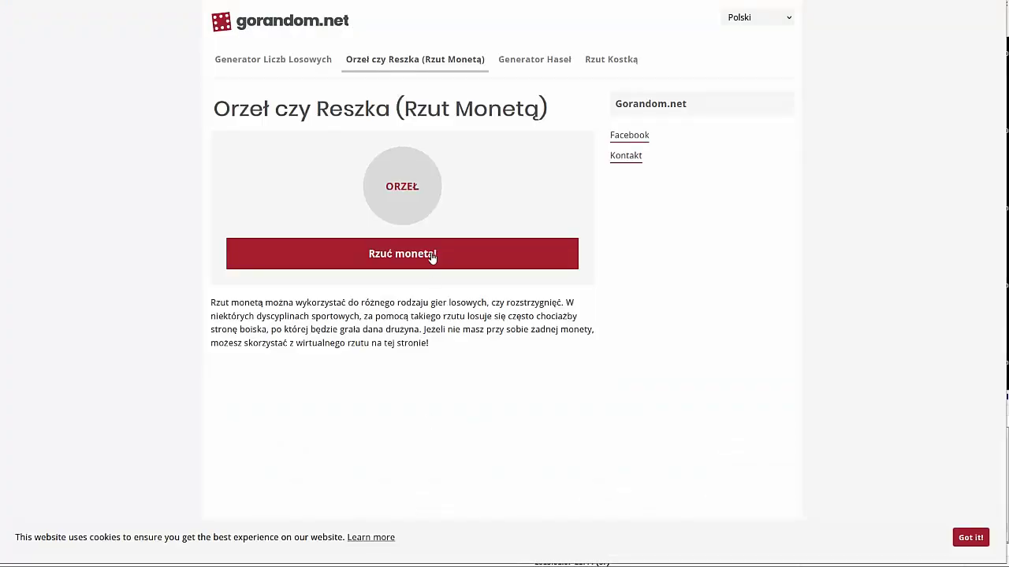
# Flip the coin to RESZKA and open a 0.07-lot EURUSD sell.
pyautogui.click(434, 257)
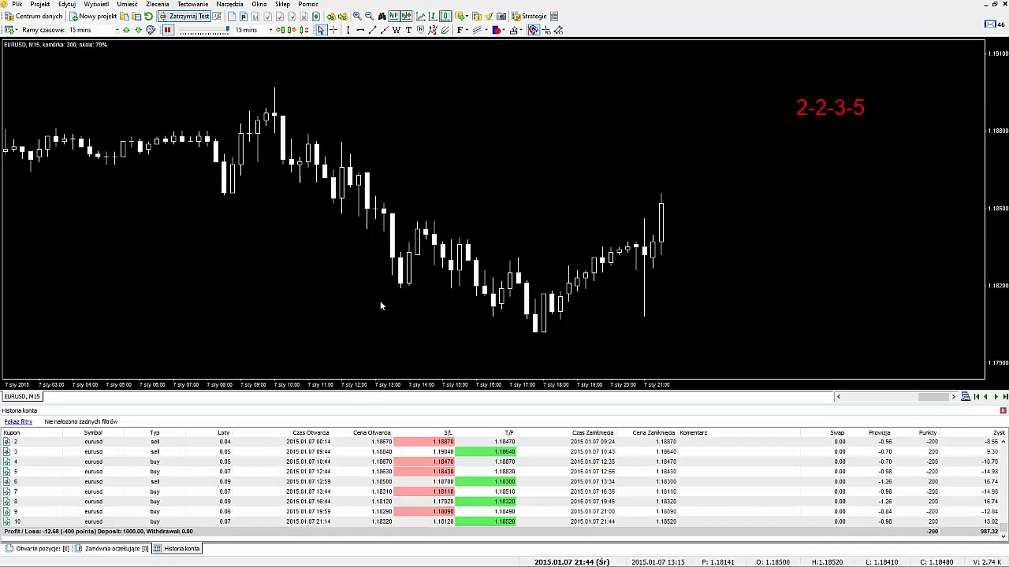
pyautogui.press('F10')
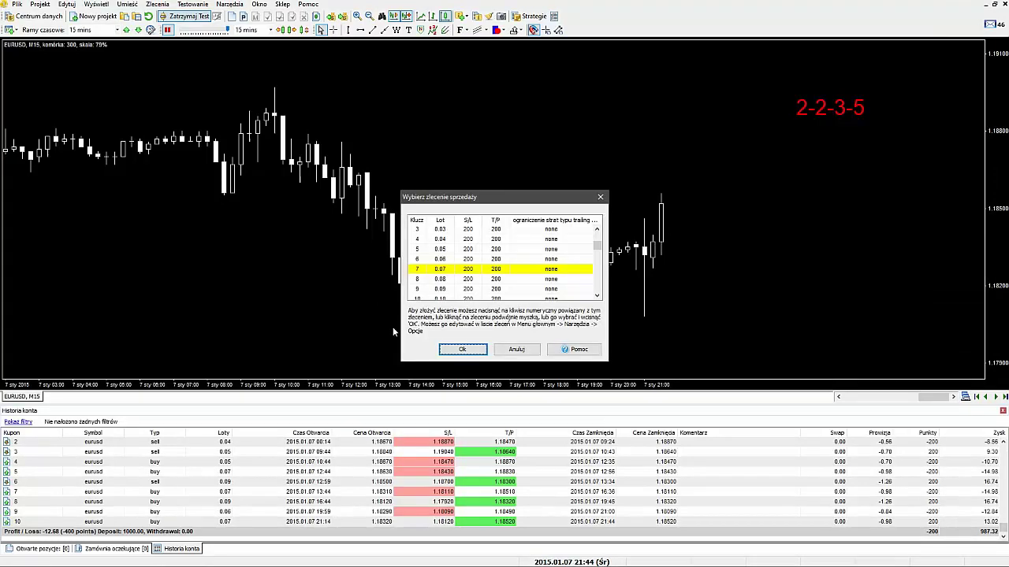
pyautogui.click(463, 349)
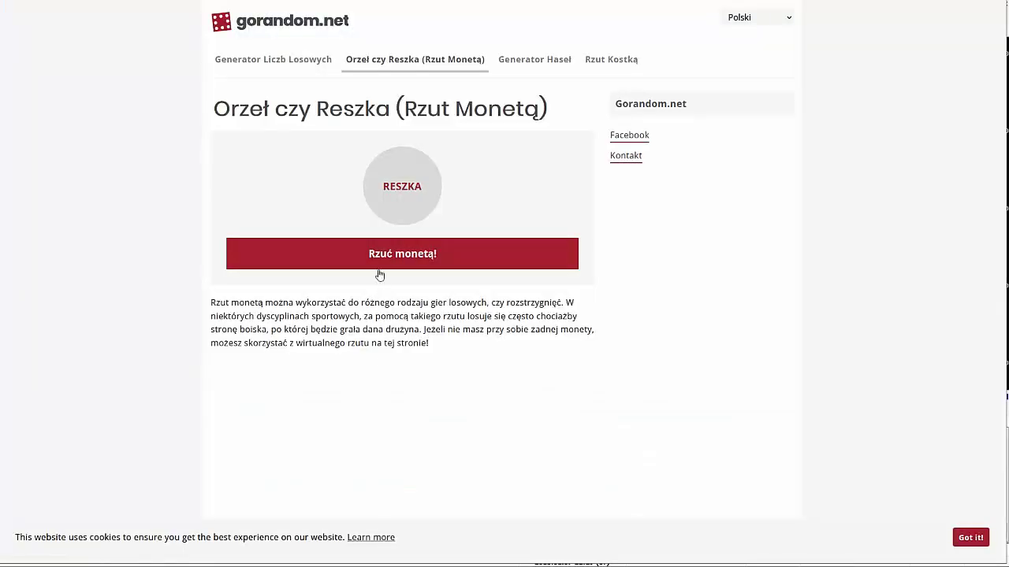
# Flip the coin to ORZEŁ and open a 0.05-lot EURUSD buy.
pyautogui.click(385, 255)
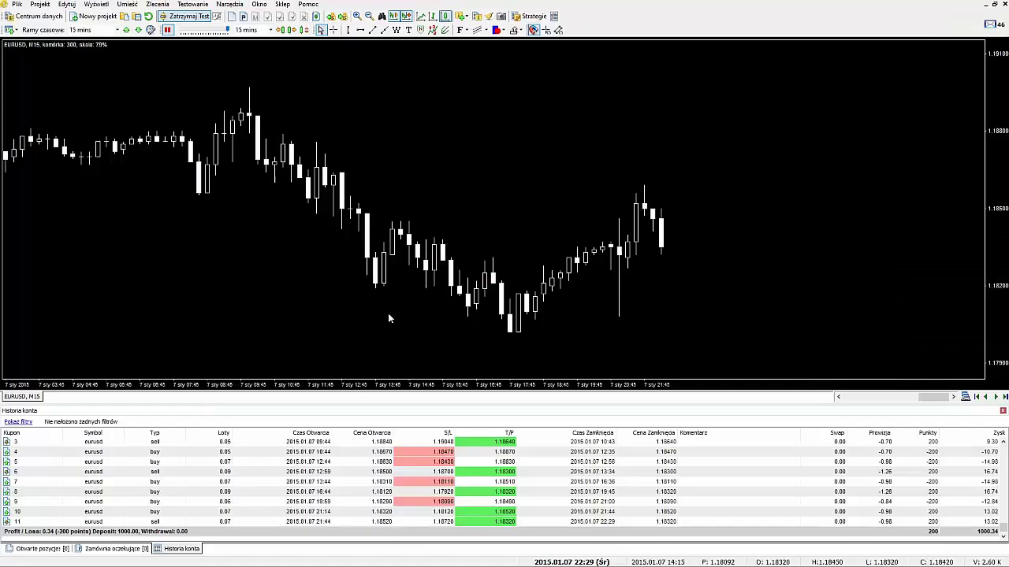
pyautogui.press('b')
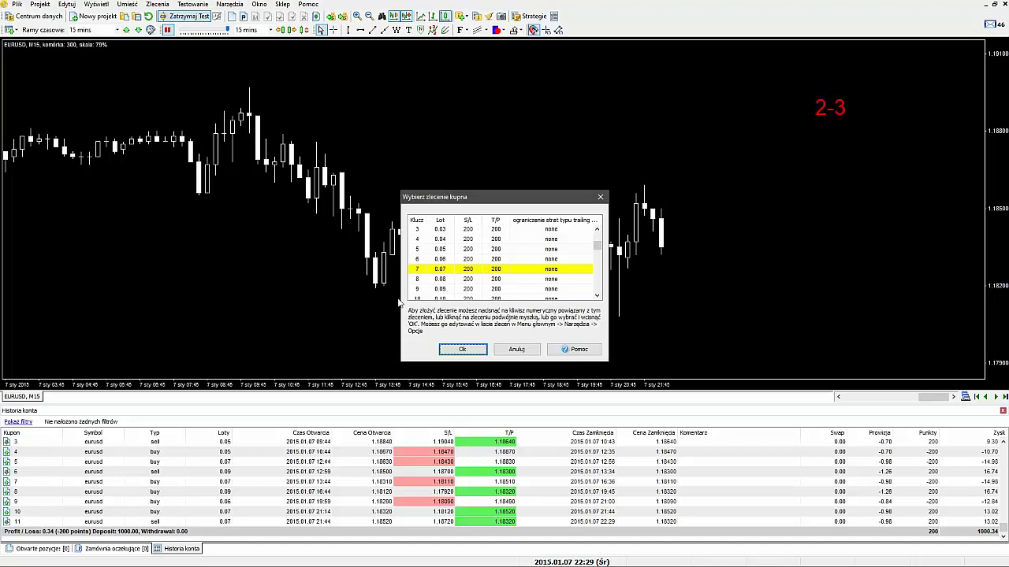
pyautogui.click(441, 279)
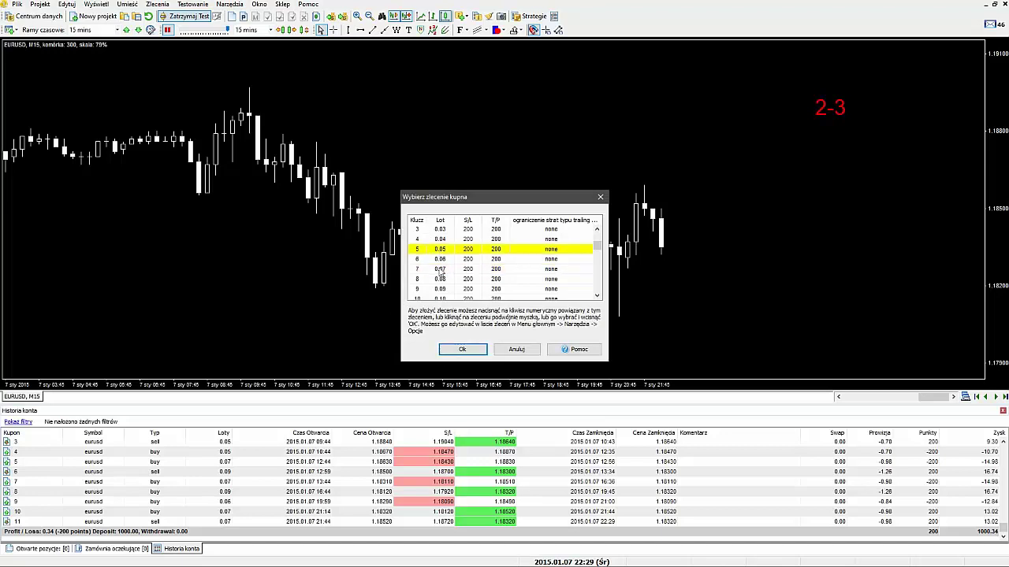
pyautogui.click(453, 351)
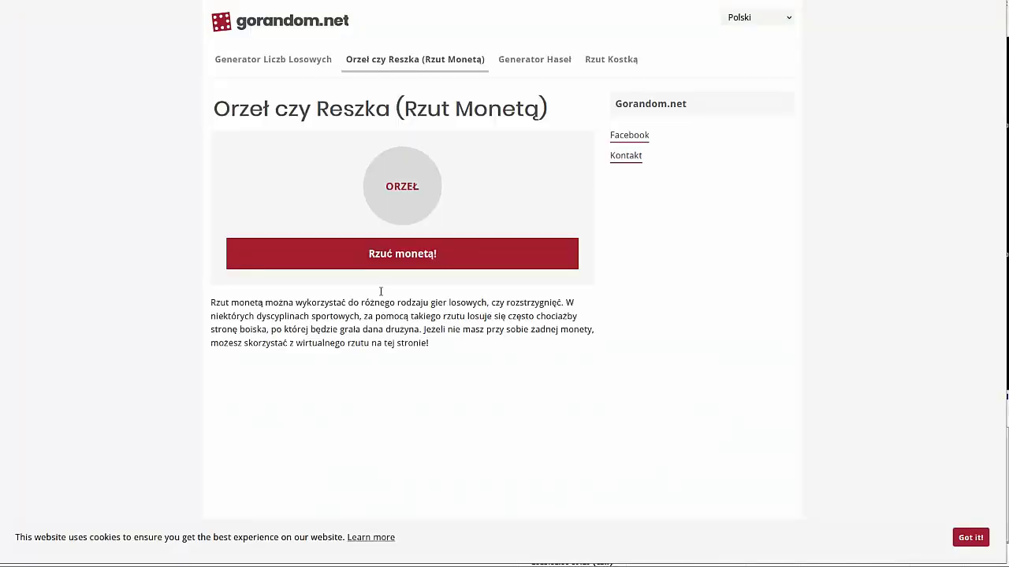
# Flip the coin to ORZEŁ and open a 0.07-lot EURUSD buy as trade 13.
pyautogui.click(396, 255)
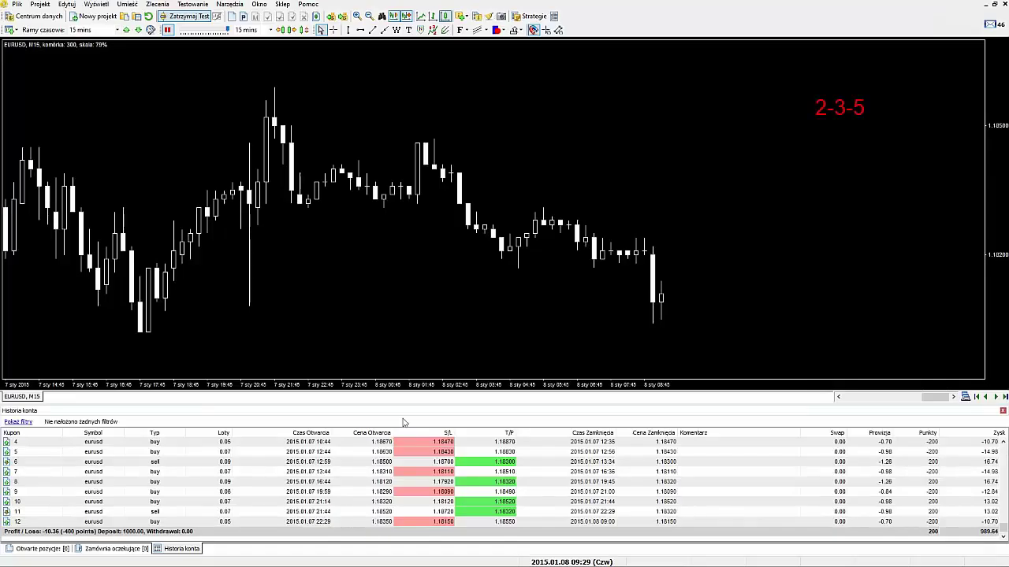
pyautogui.press('b')
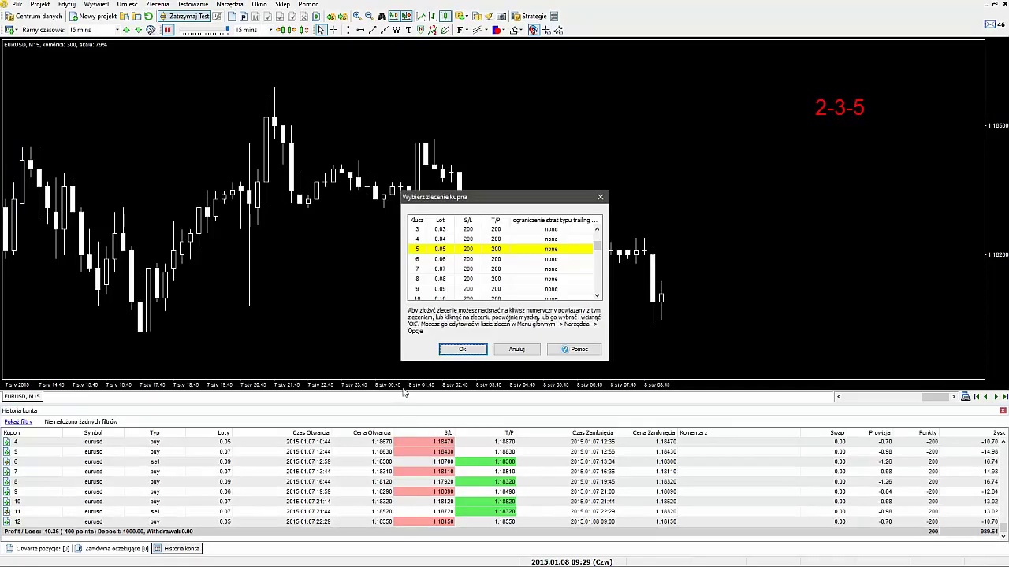
pyautogui.click(432, 270)
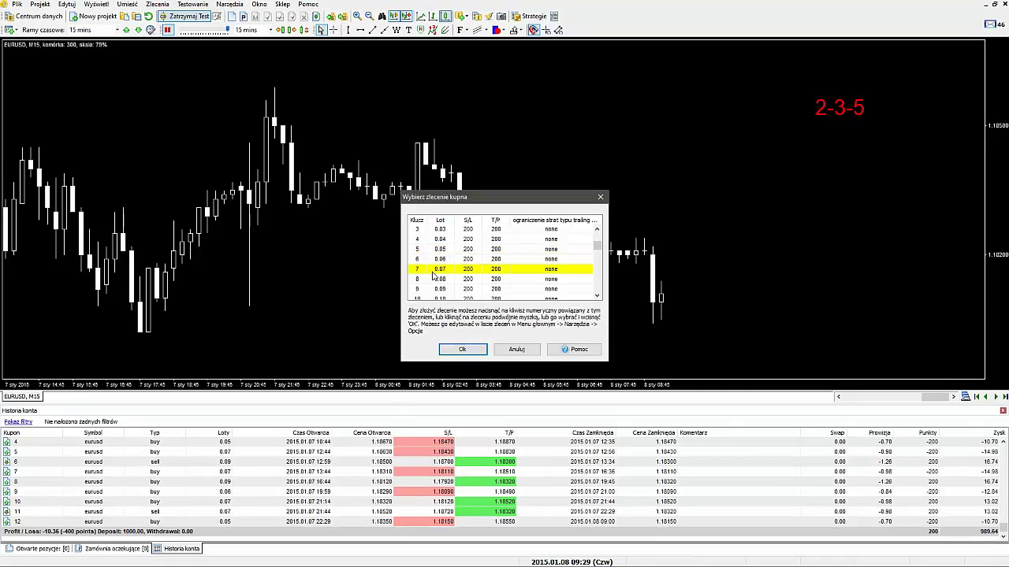
pyautogui.click(473, 349)
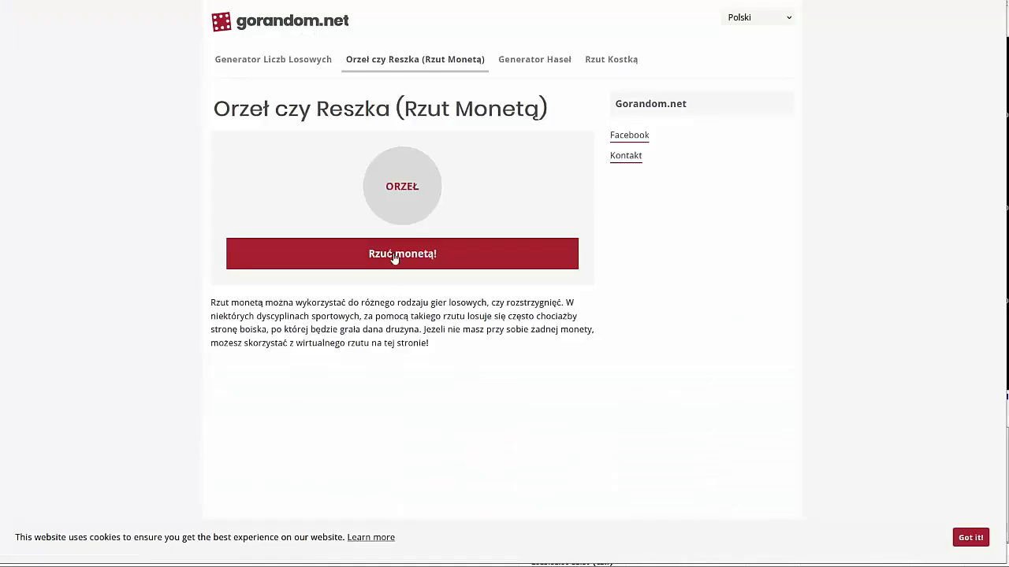
# Flip the coin and open a 0.09-lot EURUSD sell as order #14, with 200-point SL/TP.
pyautogui.click(396, 257)
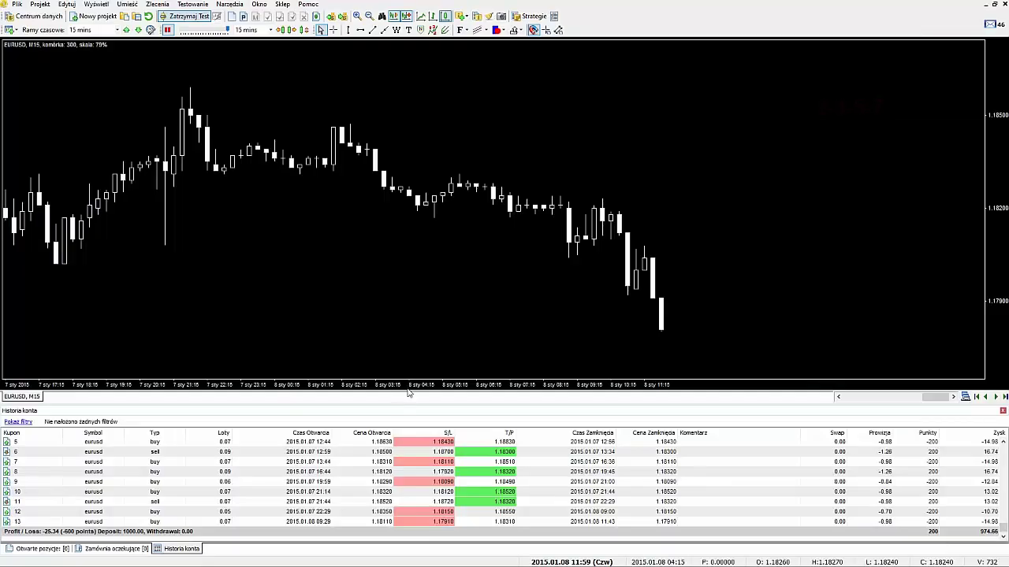
pyautogui.press('s')
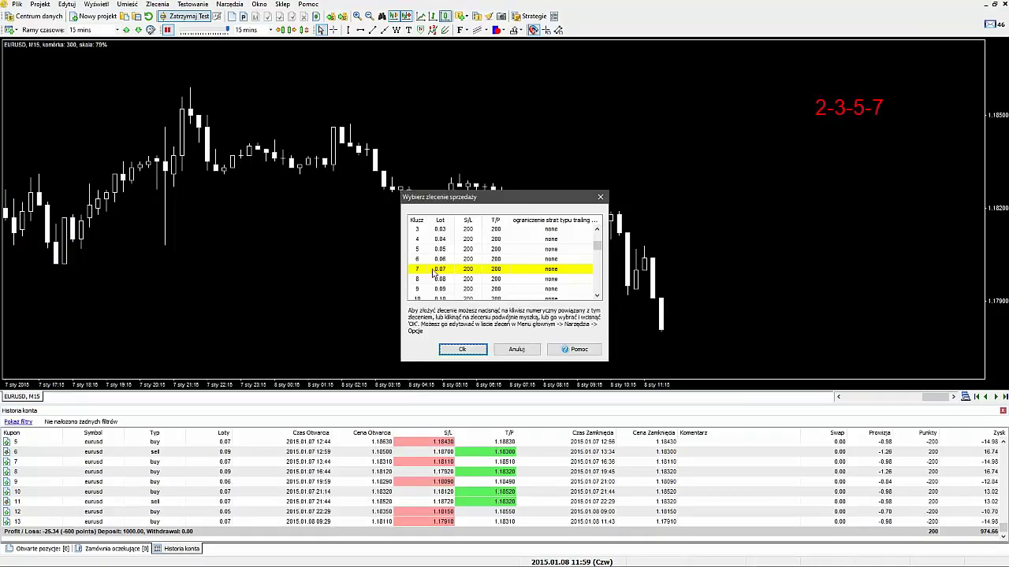
pyautogui.click(426, 289)
pyautogui.click(457, 350)
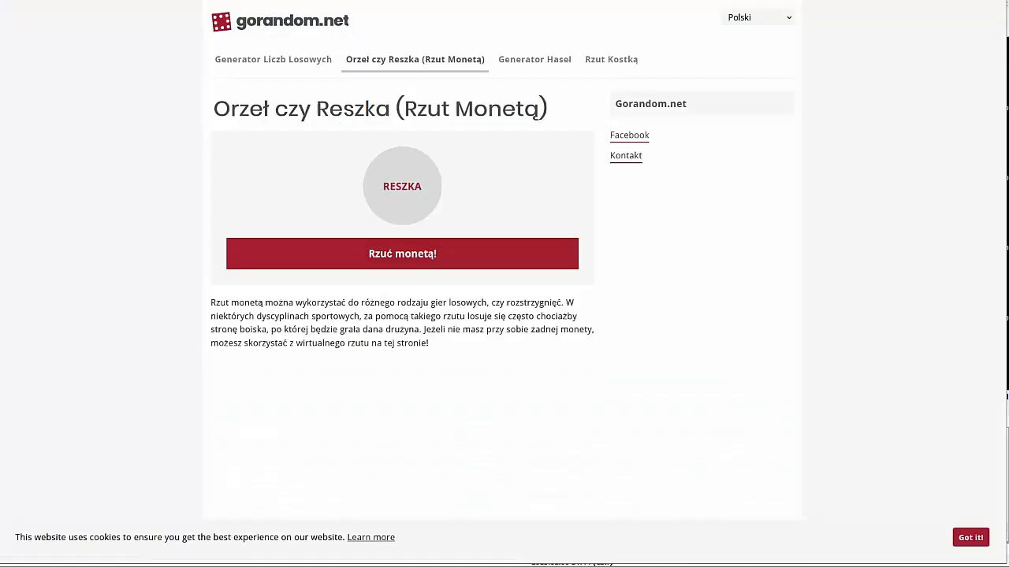
# Flip the coin and open a 0.08-lot EURUSD buy as trade #15.
pyautogui.click(407, 260)
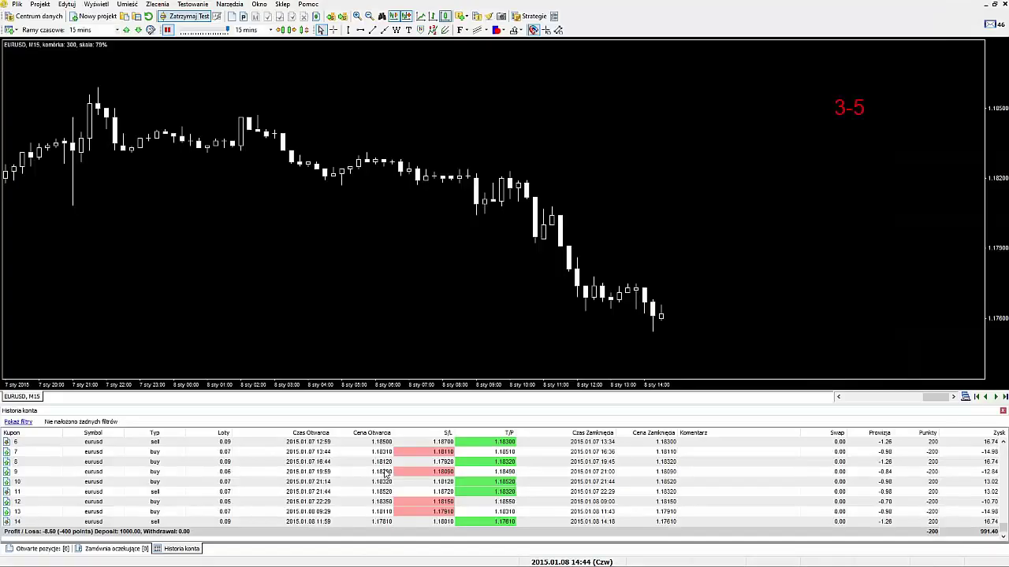
pyautogui.press('b')
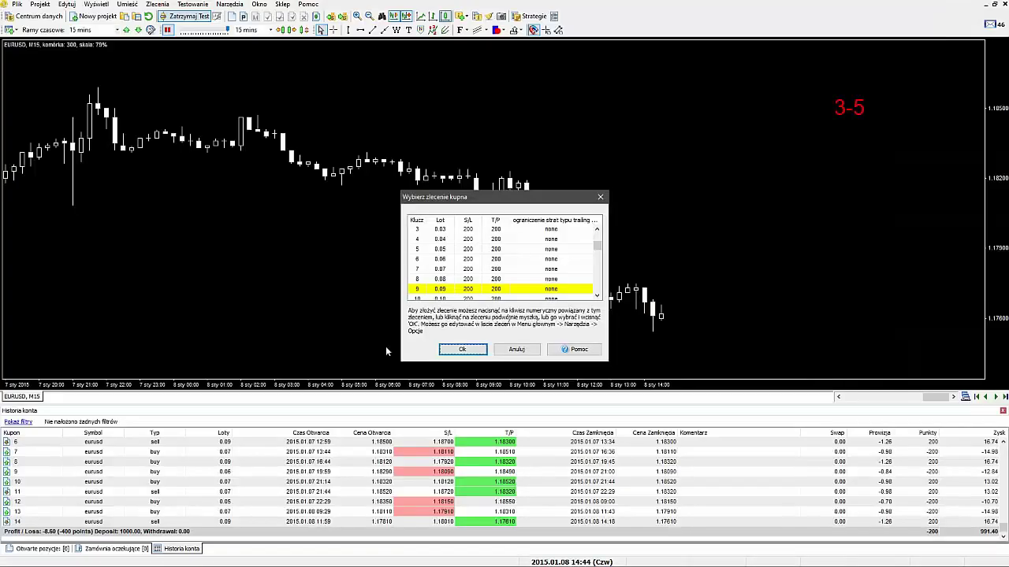
pyautogui.click(443, 279)
pyautogui.click(462, 349)
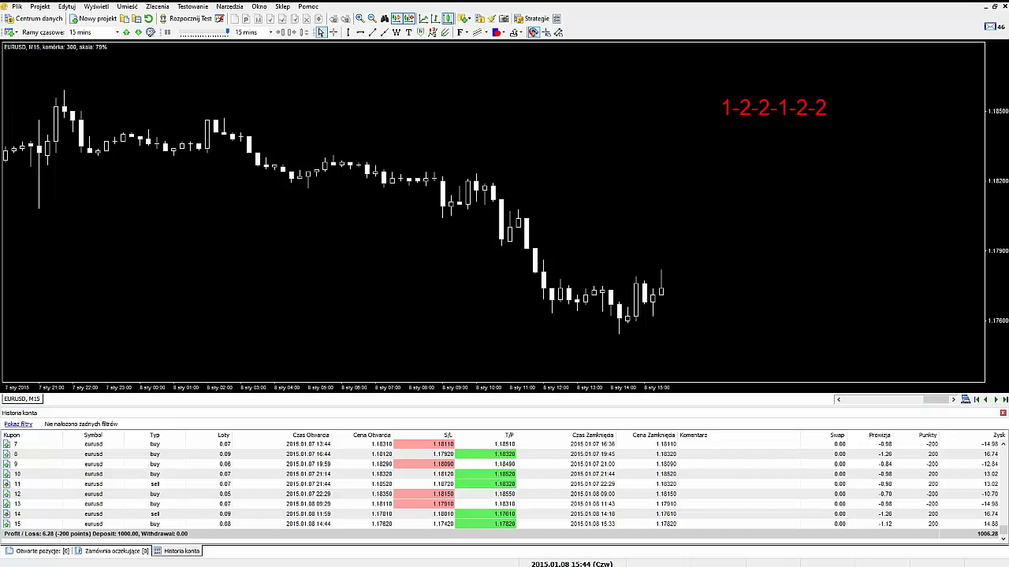
# Resume the backtest with Rozpocznij Test, flip the coin, and return to the EURUSD chart.
pyautogui.click(181, 19)
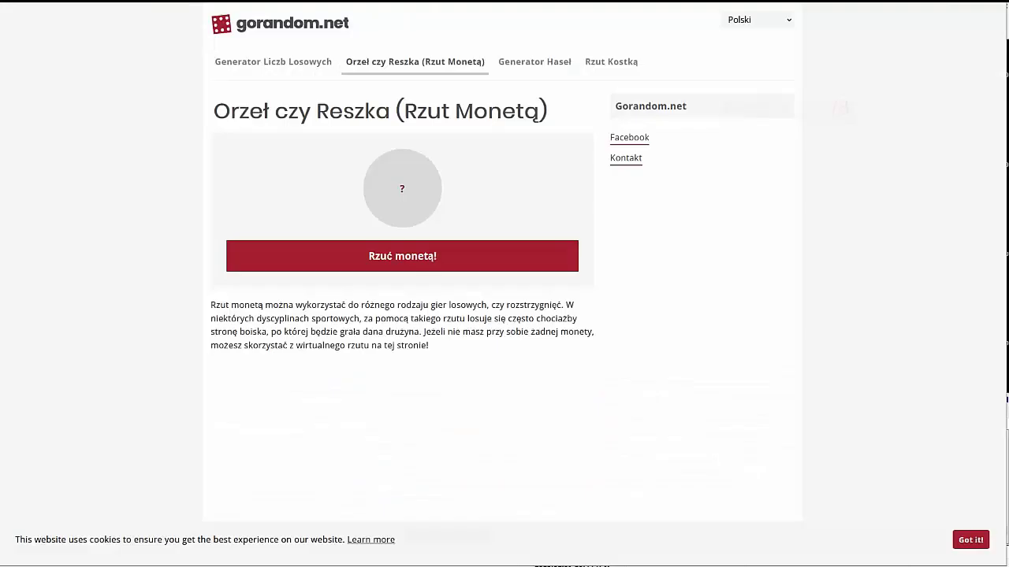
pyautogui.click(400, 259)
pyautogui.hotkey('alt', 'Tab')
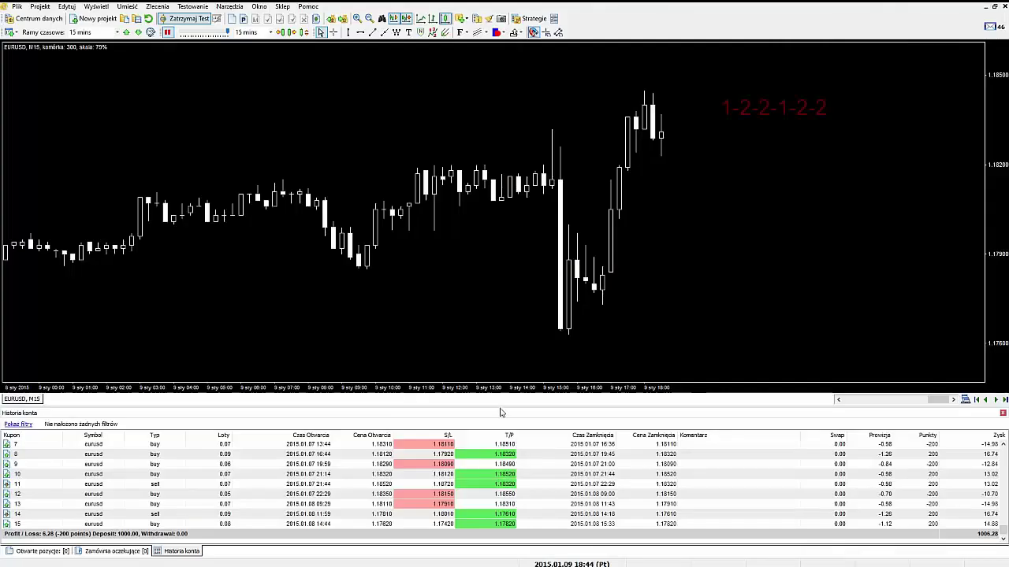
# Buy 0.03 lots of EURUSD from the Wybierz zlecenie kupna order list.
pyautogui.press('b')
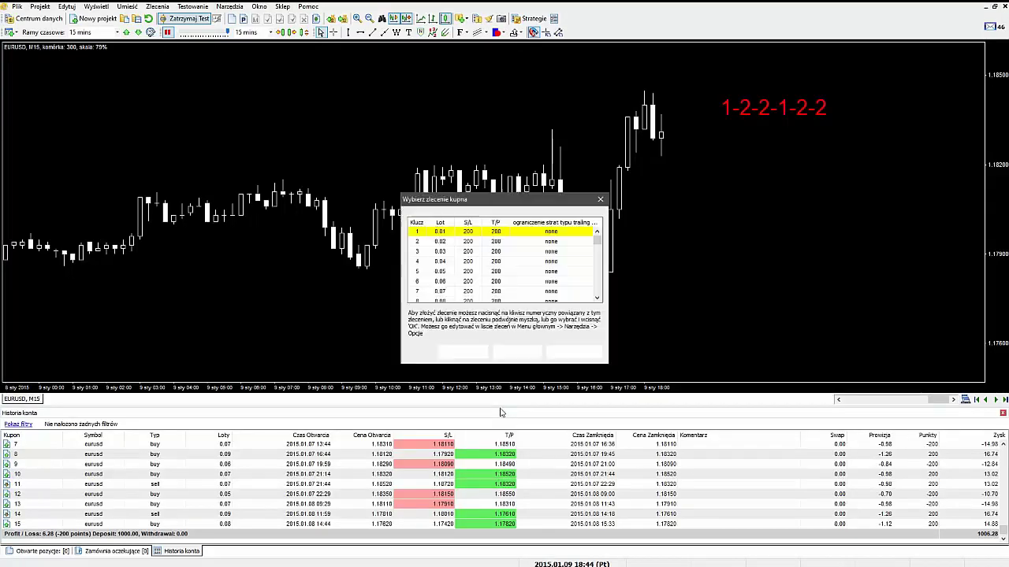
pyautogui.click(432, 252)
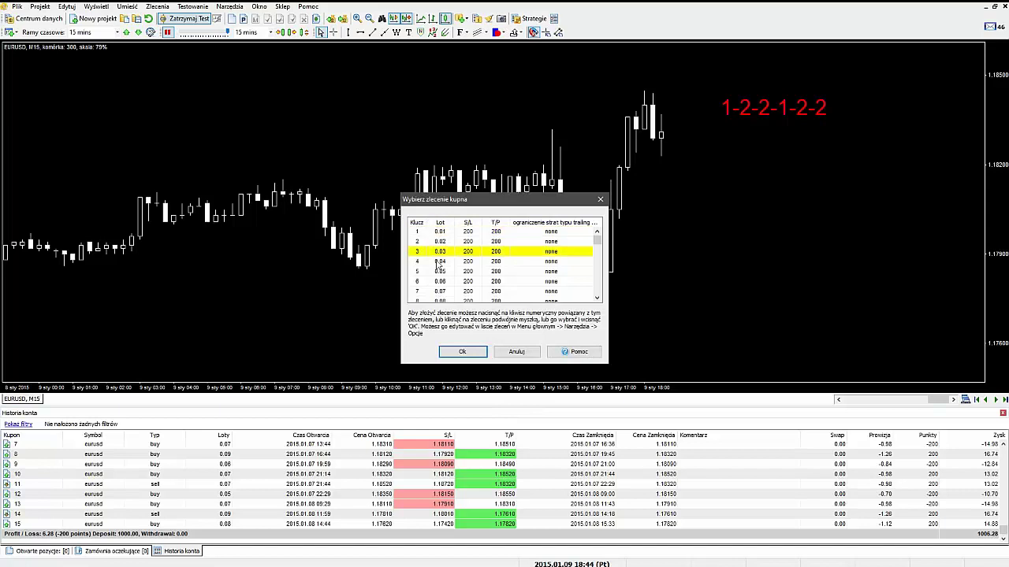
pyautogui.click(463, 351)
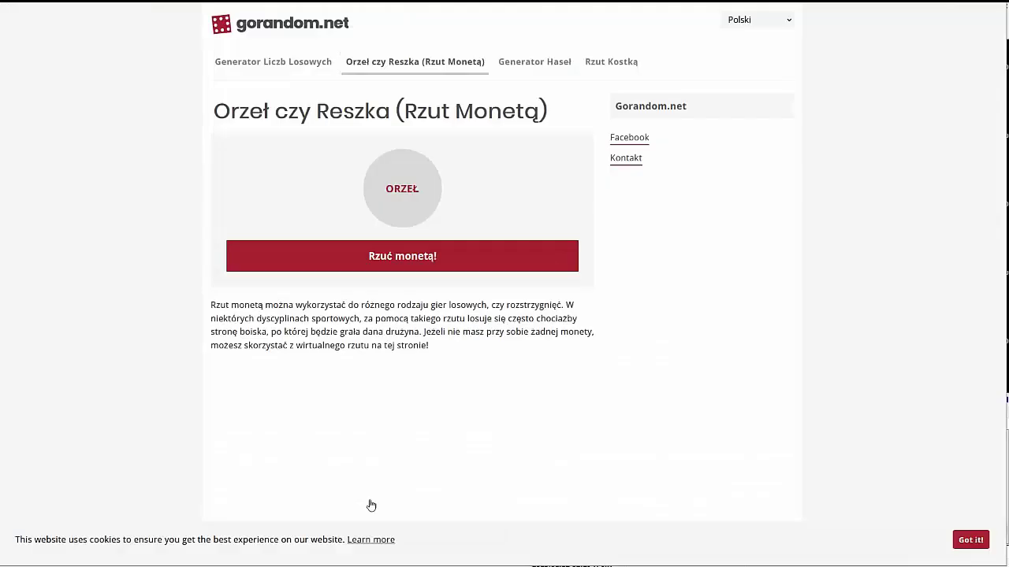
# Toss the gorandom.net coin, then buy 0.04 lots of EURUSD.
pyautogui.click(413, 260)
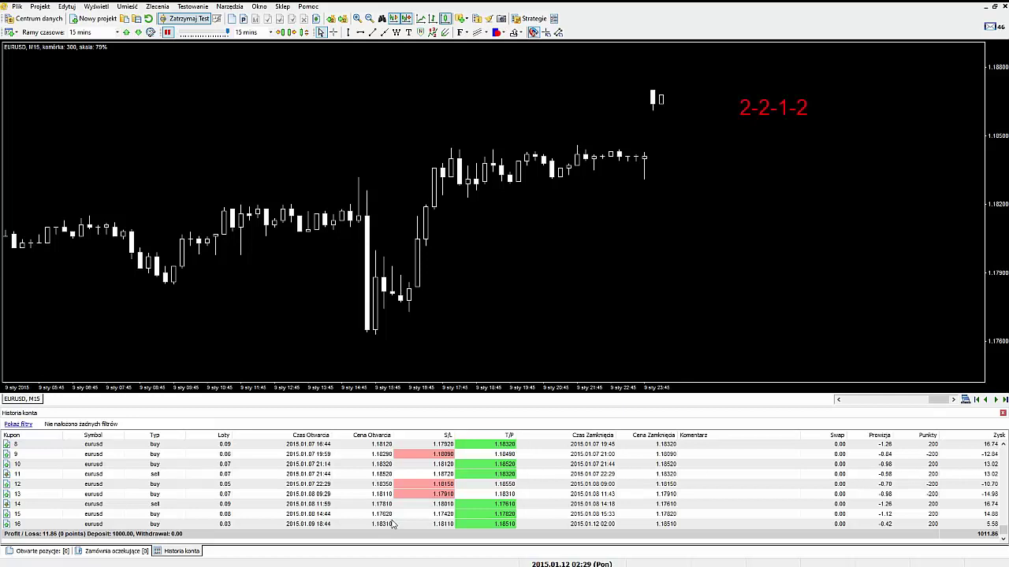
pyautogui.press('b')
pyautogui.click(439, 261)
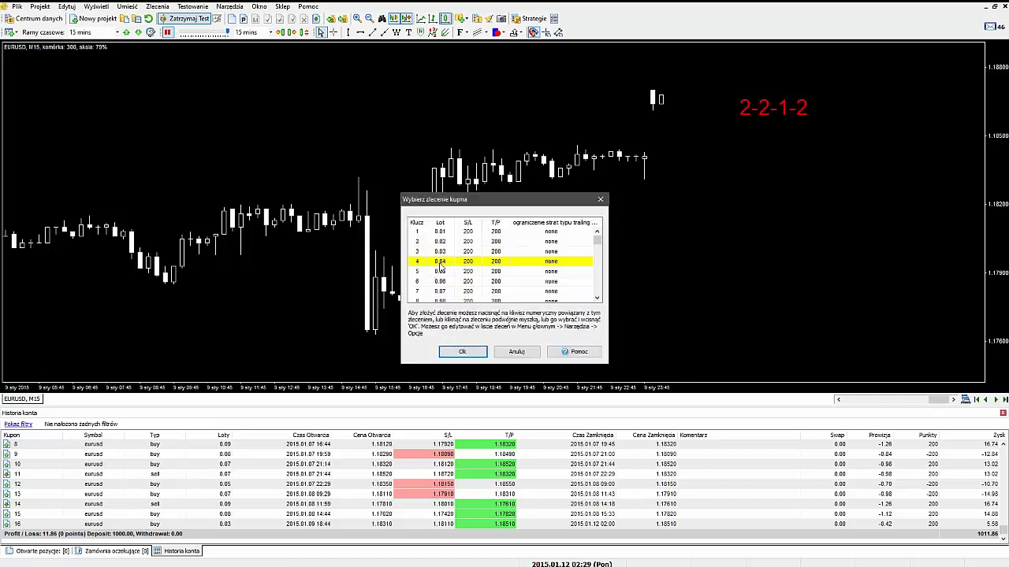
pyautogui.click(461, 352)
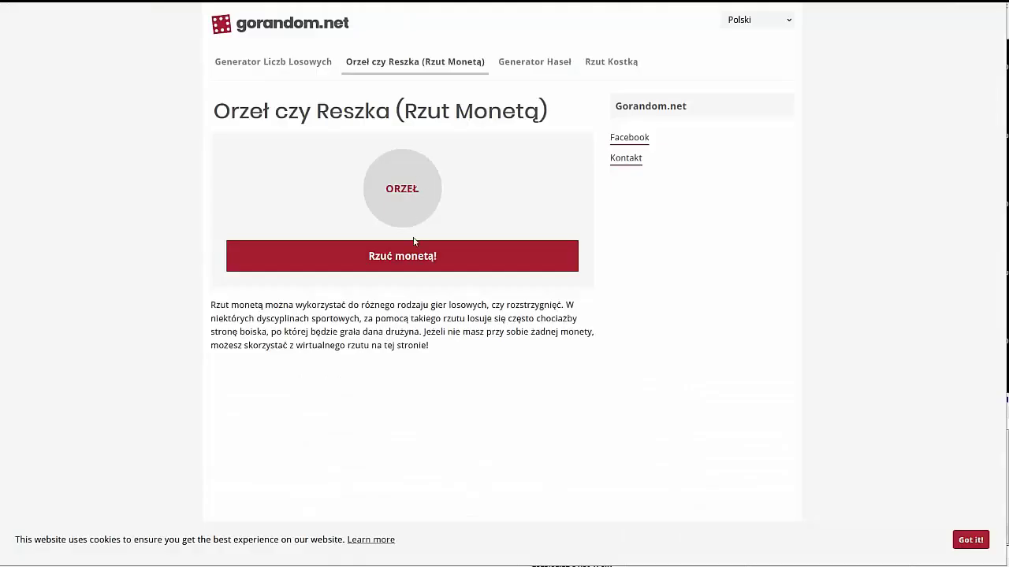
# Toss the coin, buy 0.06 lots of EURUSD, then toss again for the next trade.
pyautogui.click(416, 261)
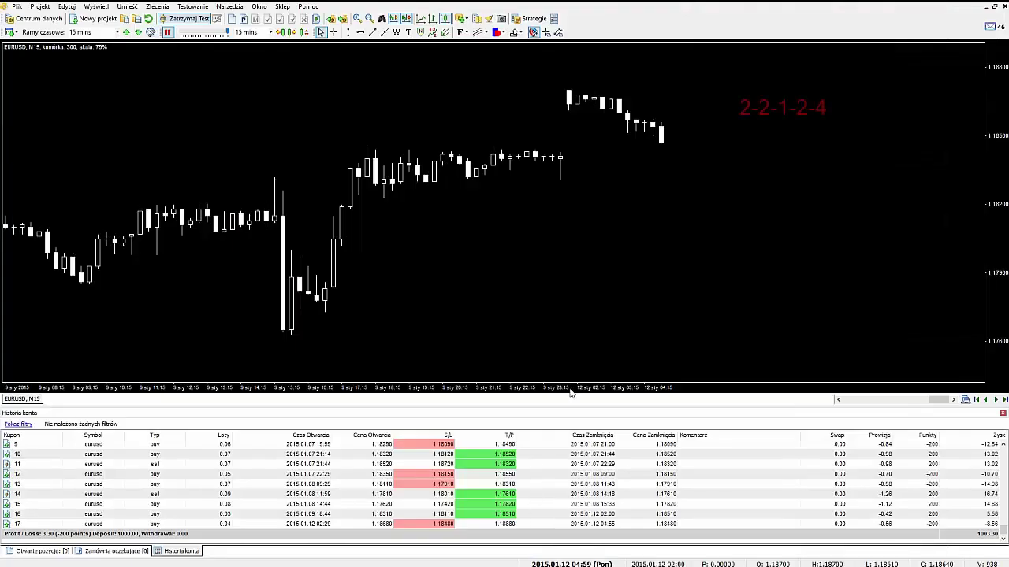
pyautogui.press('F9')
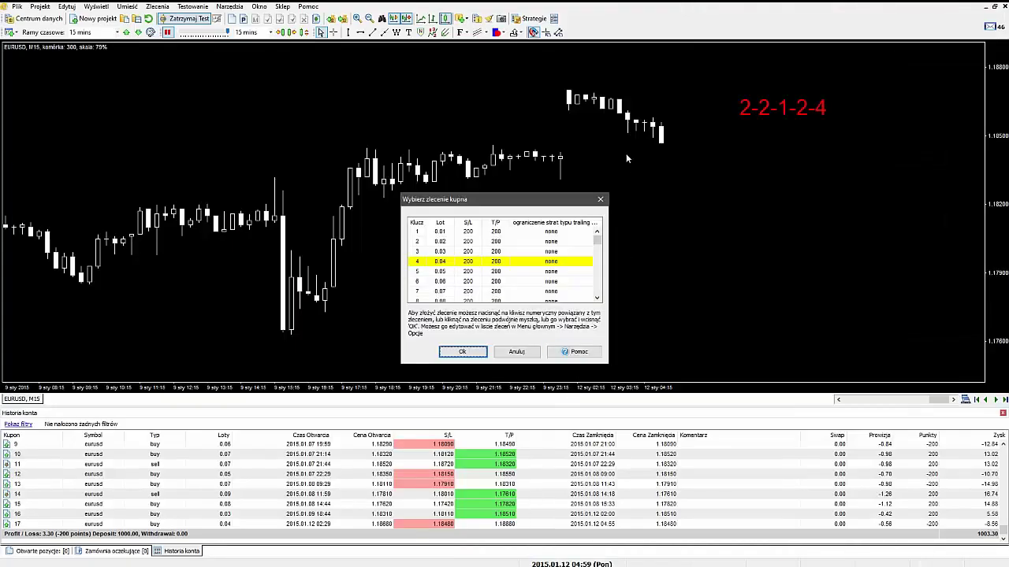
pyautogui.click(429, 283)
pyautogui.click(462, 352)
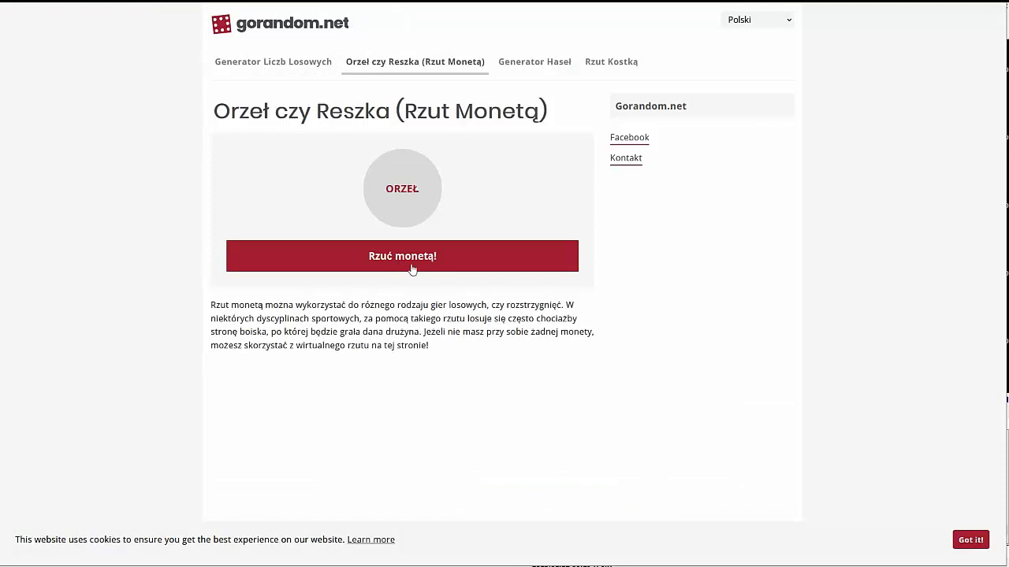
pyautogui.click(412, 262)
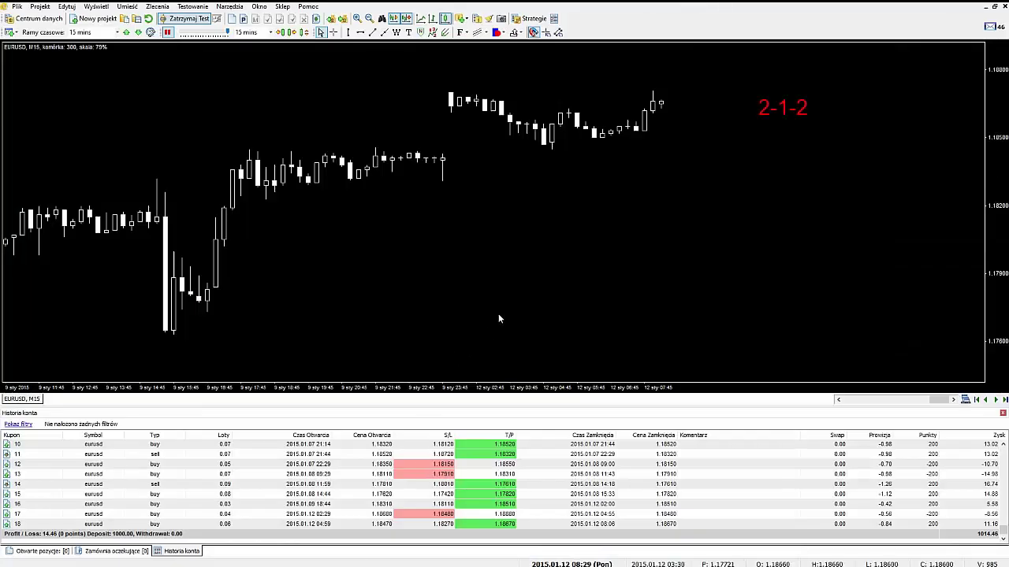
# Buy 0.04 lots of EURUSD as trade 19.
pyautogui.press('b')
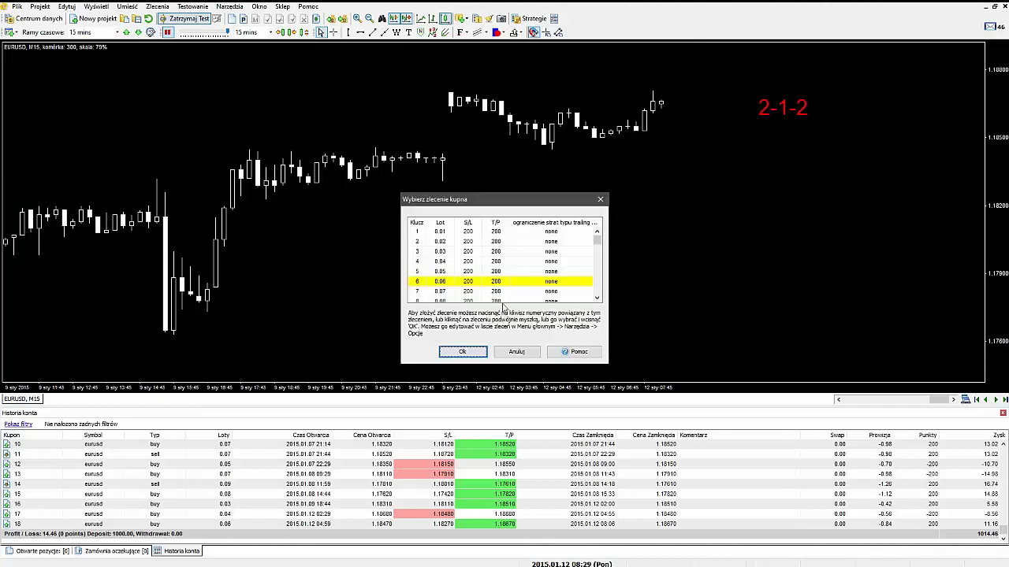
pyautogui.click(442, 264)
pyautogui.click(452, 353)
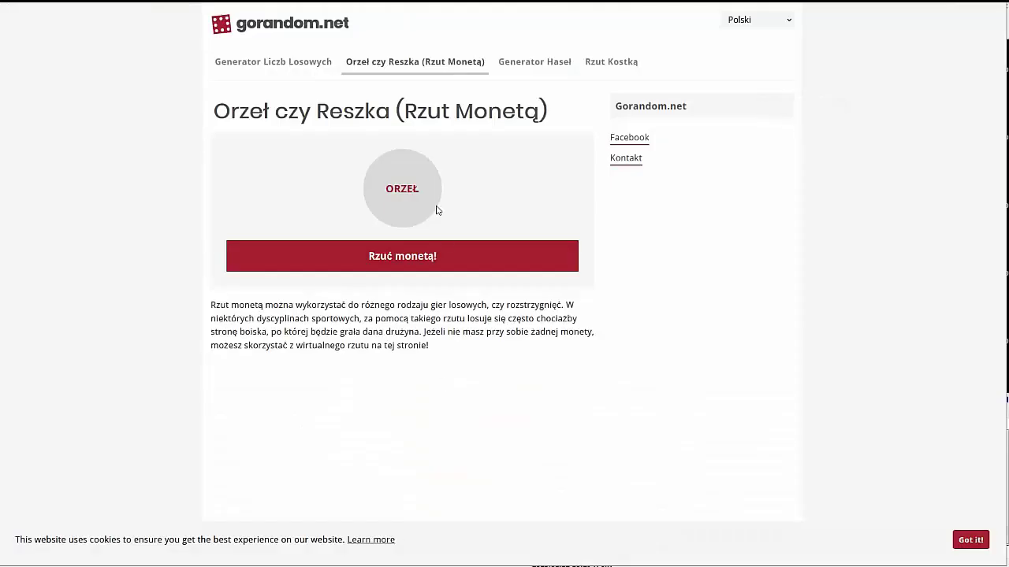
# Toss the coin again and buy 0.06 lots of EURUSD as trade 20.
pyautogui.click(400, 257)
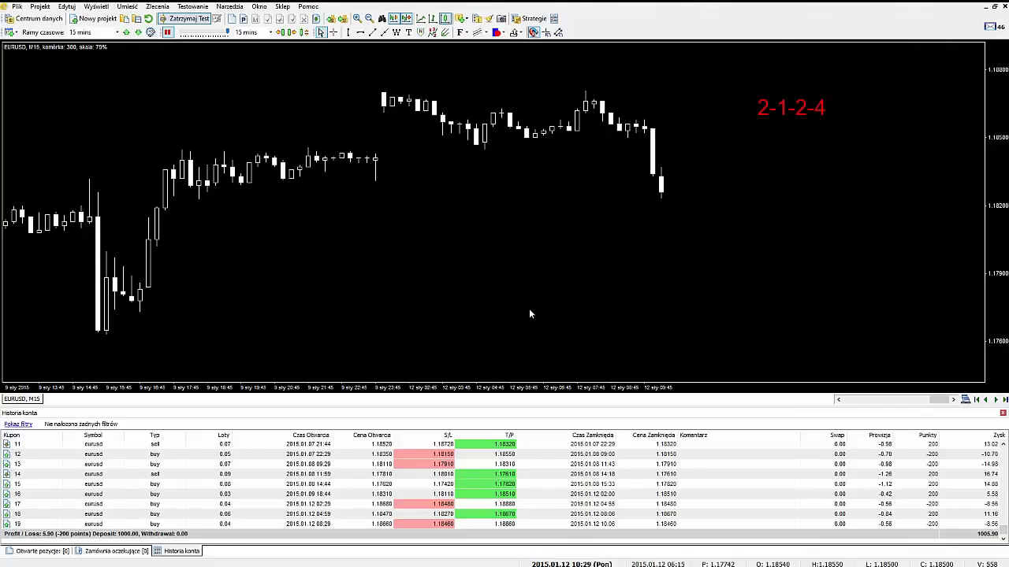
pyautogui.hotkey('ctrl', 'b')
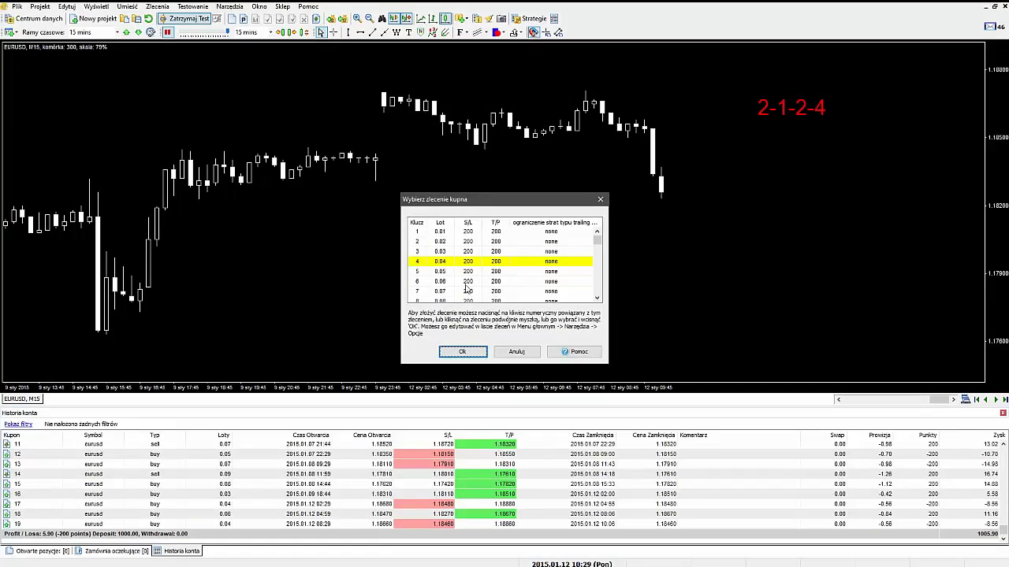
pyautogui.click(446, 281)
pyautogui.click(462, 352)
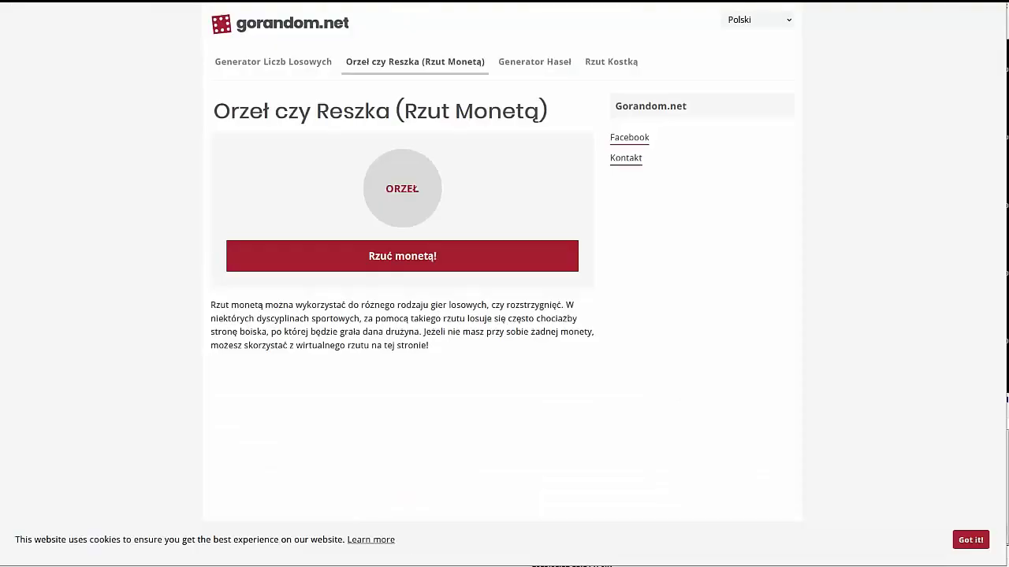
# Toss the coin and sell 0.08 lots of EURUSD.
pyautogui.click(398, 256)
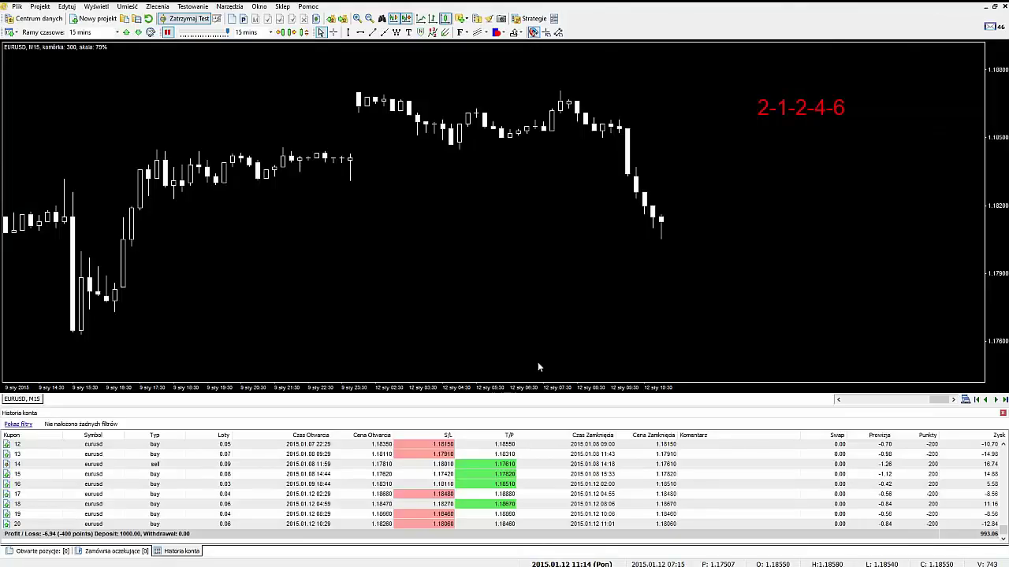
pyautogui.press('F10')
pyautogui.press('Down')
pyautogui.press('Down')
pyautogui.press('Down')
pyautogui.press('Down')
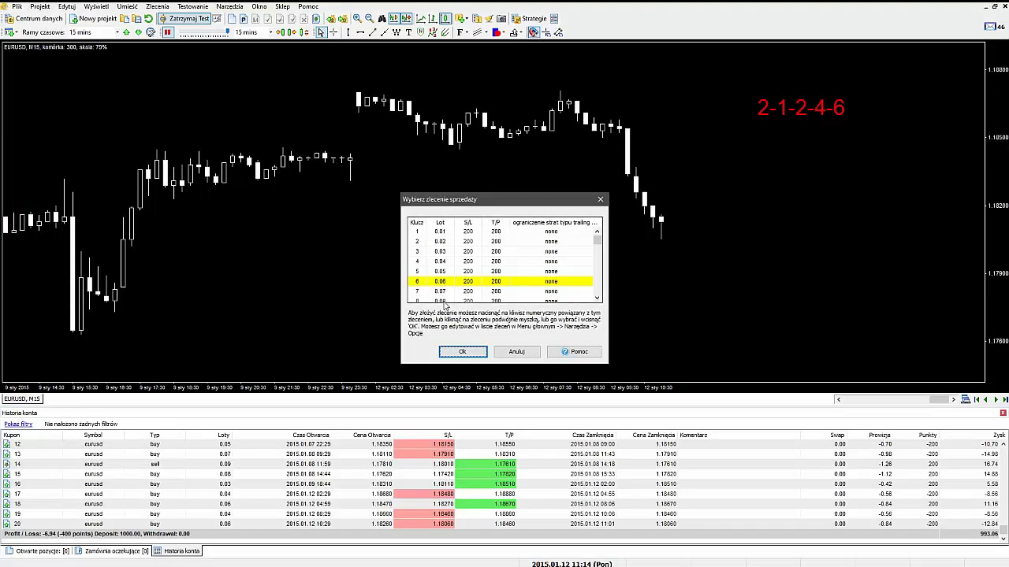
pyautogui.click(463, 352)
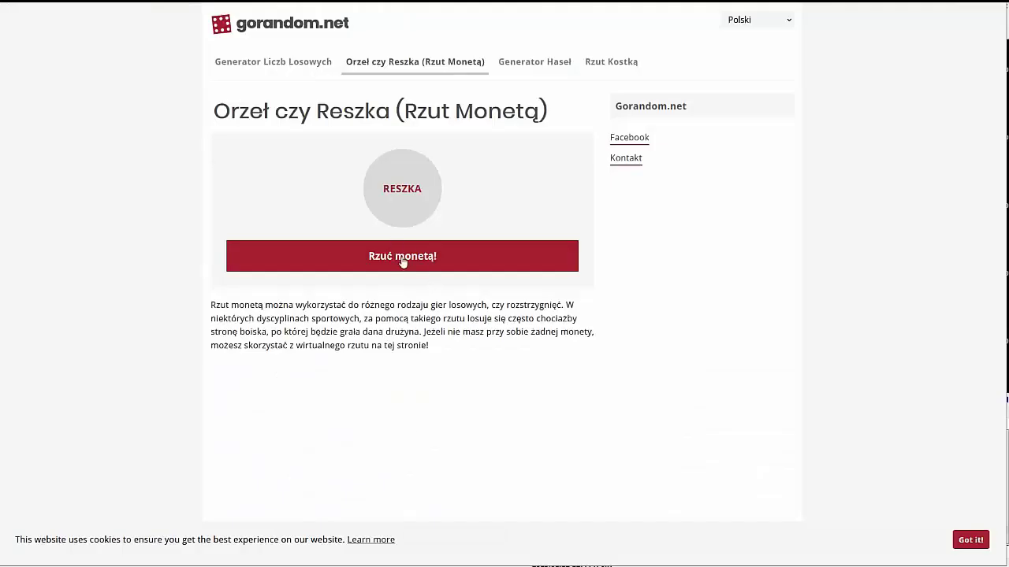
# Toss the coin and place a 0.05-lot EURUSD buy order.
pyautogui.click(402, 261)
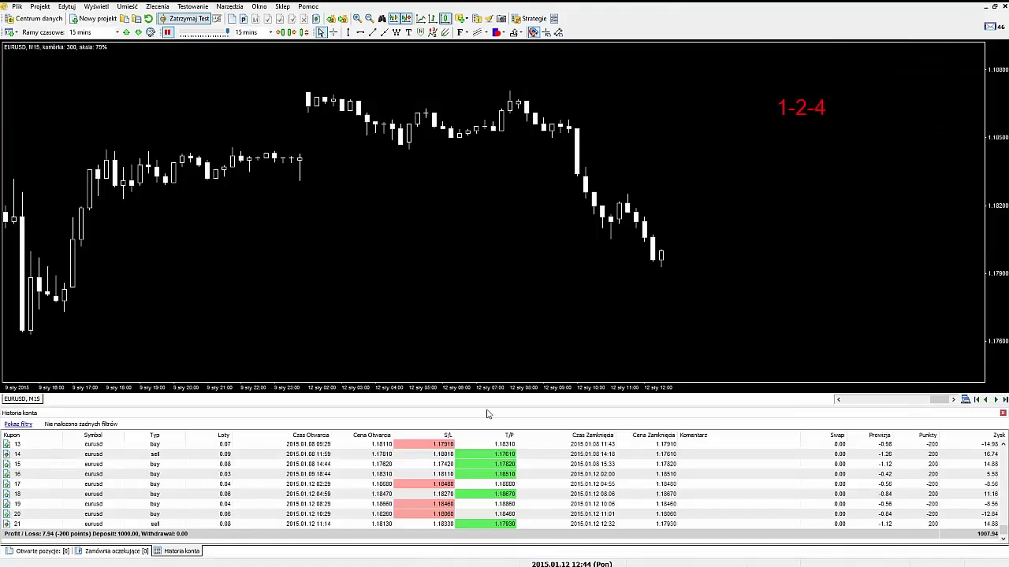
pyautogui.press('b')
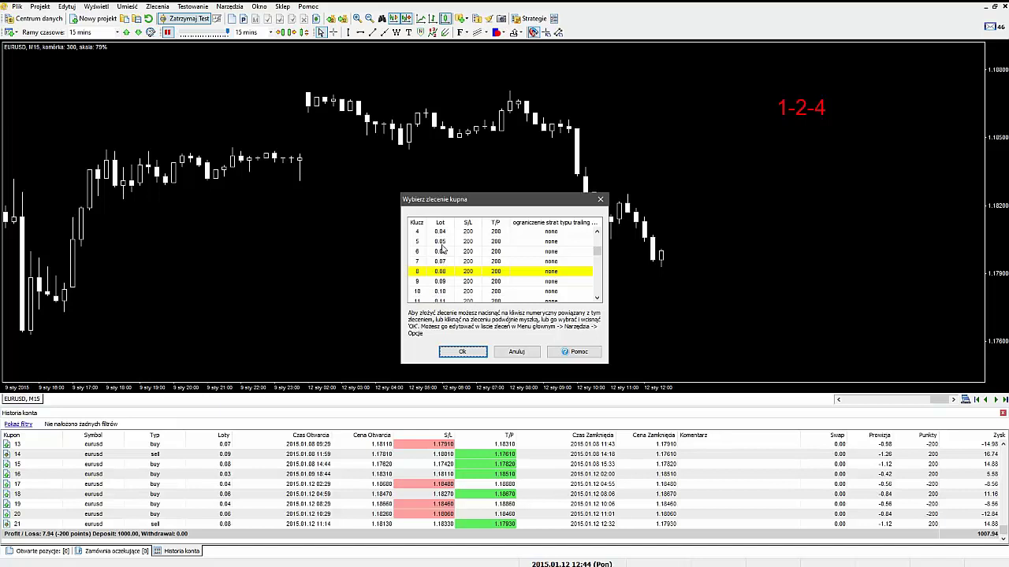
pyautogui.click(459, 352)
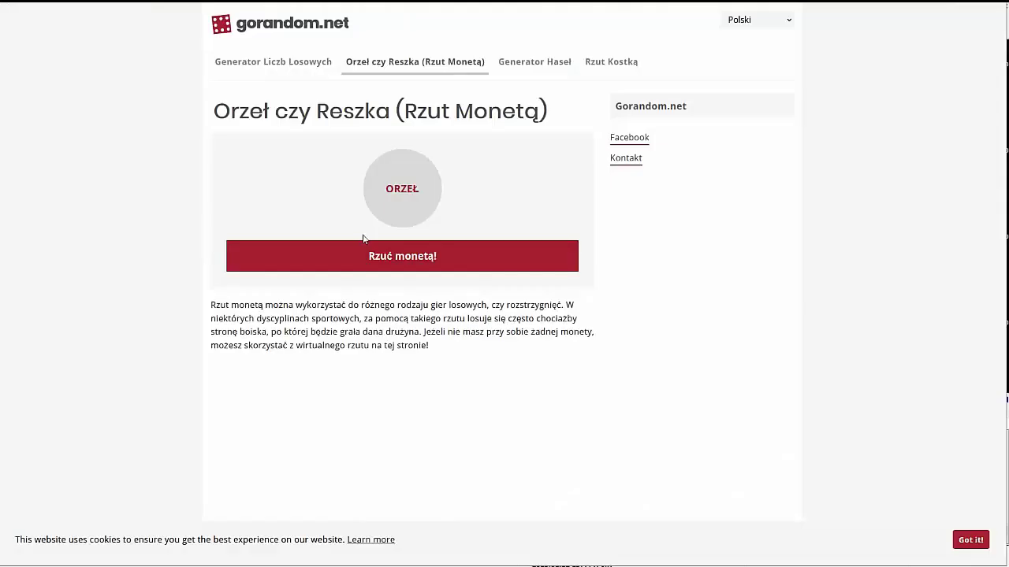
# Toss the coin, then sell 0.02 lots of EURUSD after moving up the lot list.
pyautogui.click(381, 257)
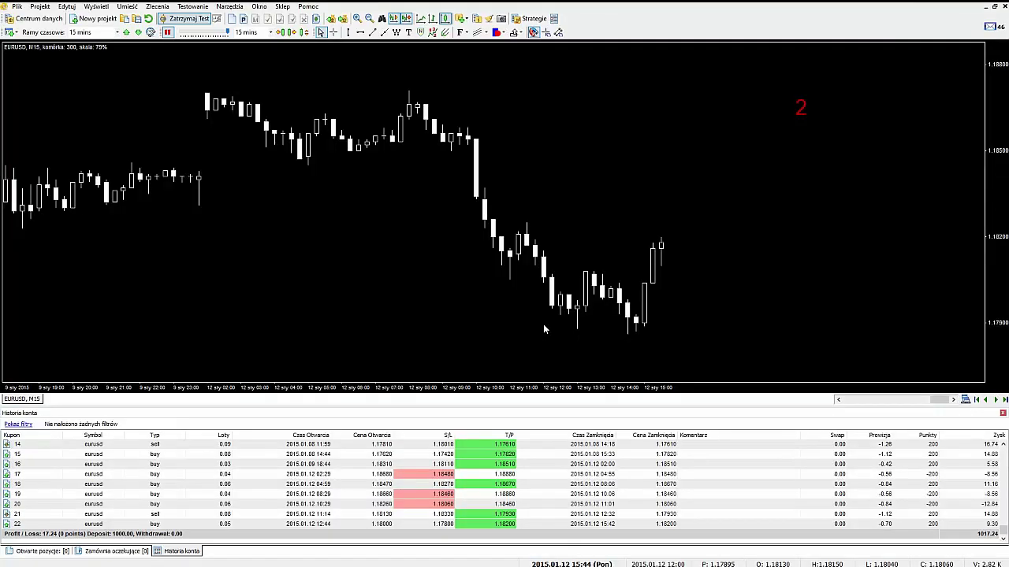
pyautogui.press('s')
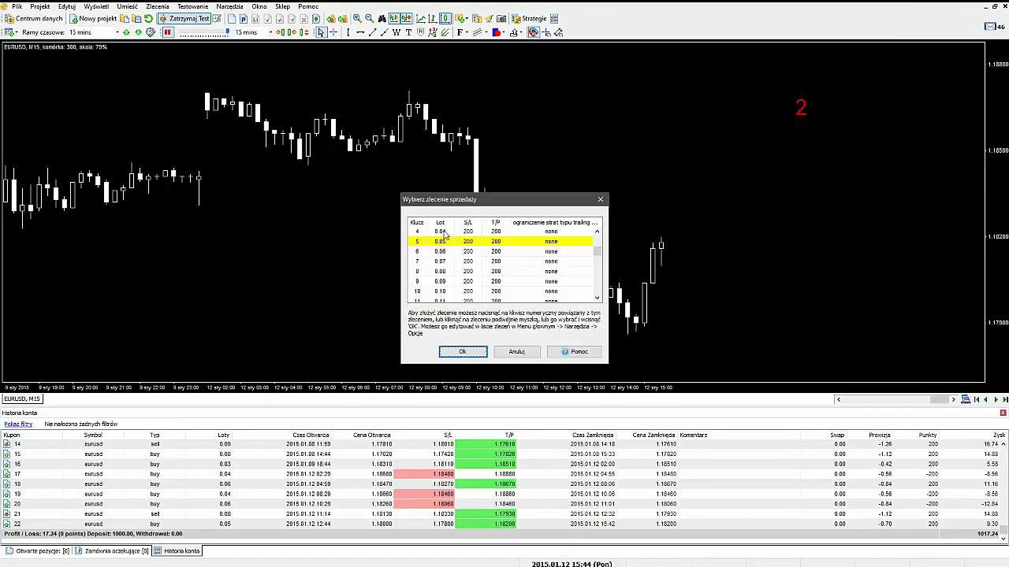
pyautogui.click(597, 233)
pyautogui.click(598, 233)
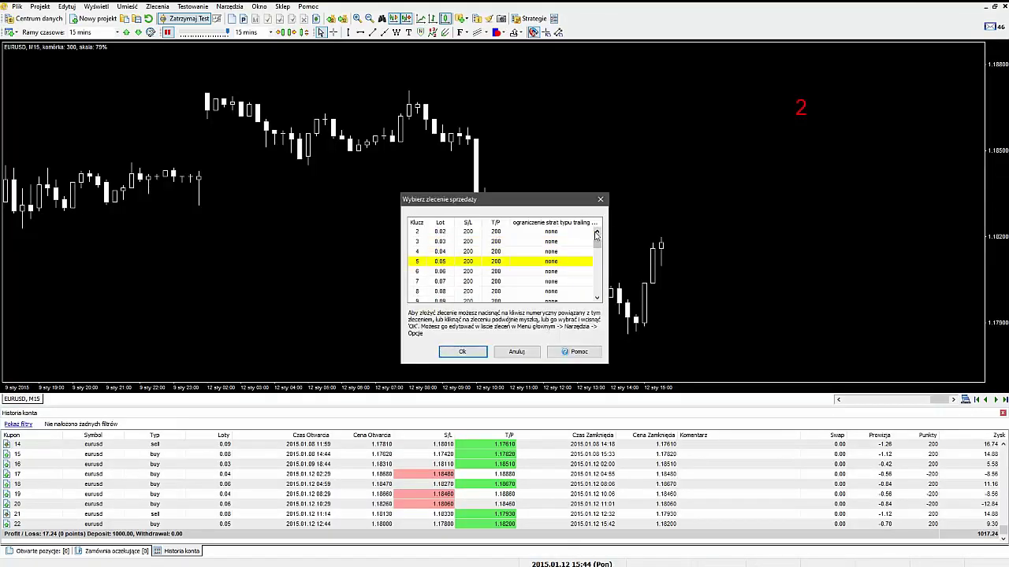
pyautogui.click(462, 236)
pyautogui.click(462, 351)
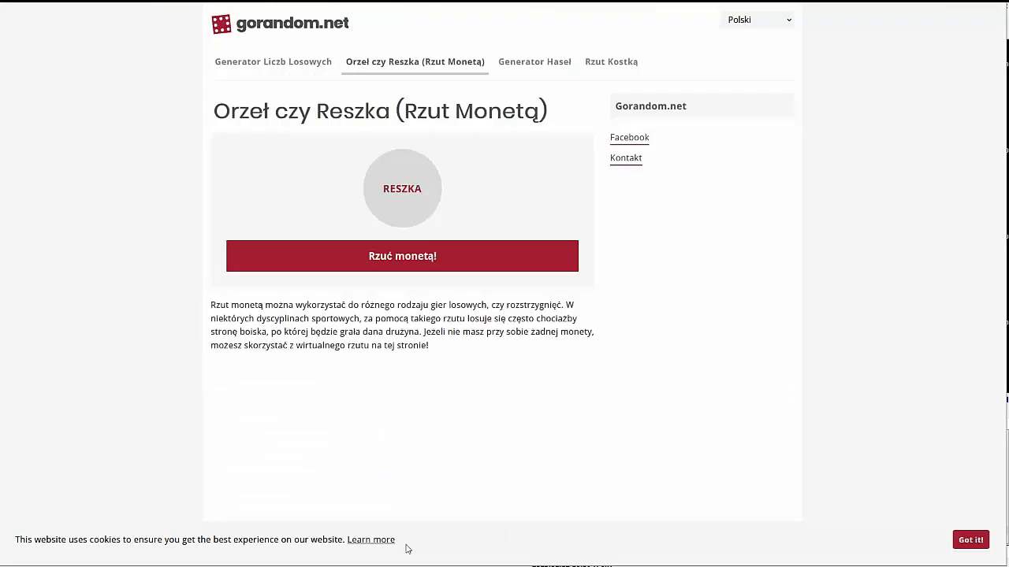
# Toss the coin and sell 0.04 lots of EURUSD as trade 24.
pyautogui.click(405, 256)
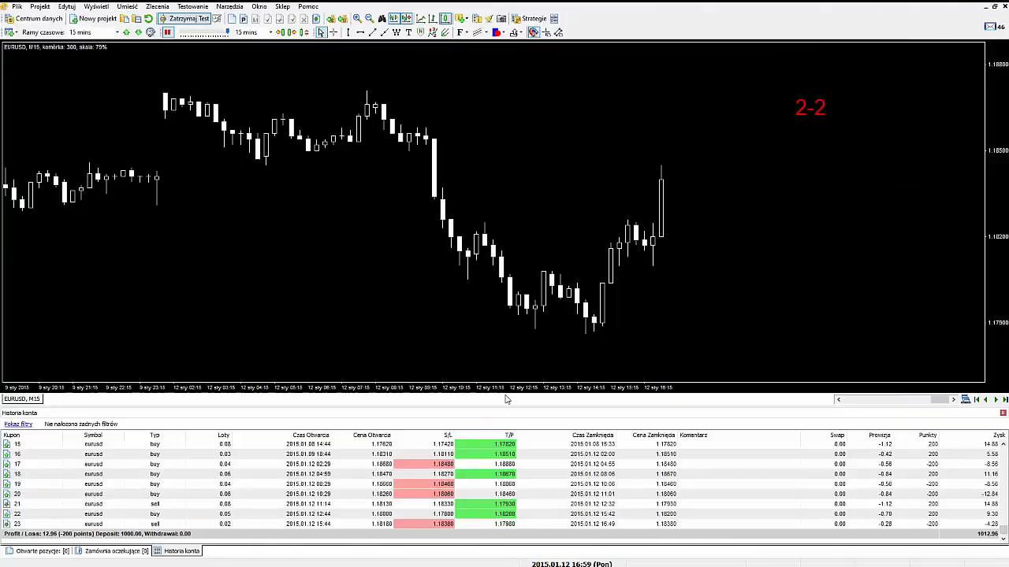
pyautogui.press('s')
pyautogui.click(436, 252)
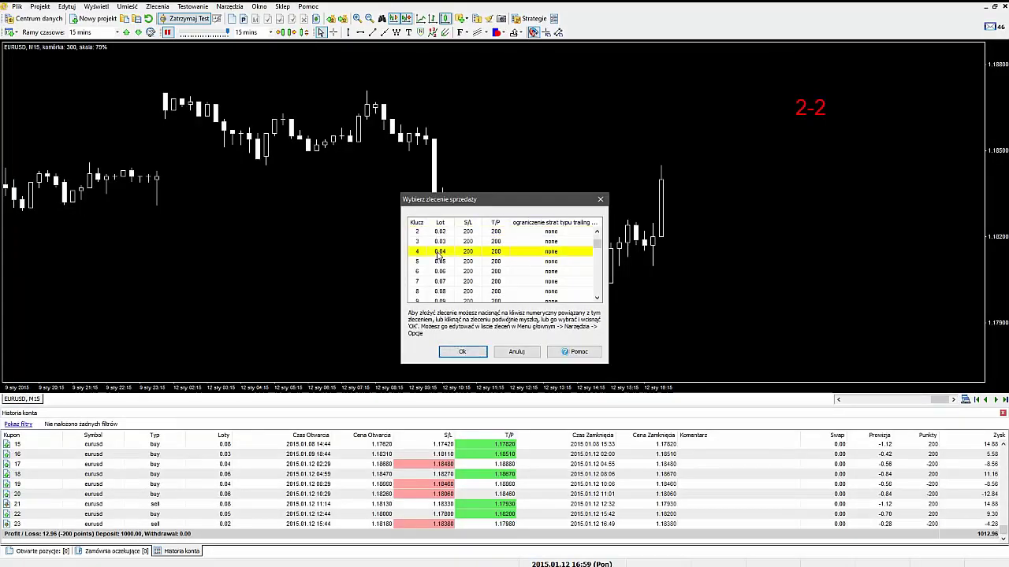
pyautogui.click(463, 352)
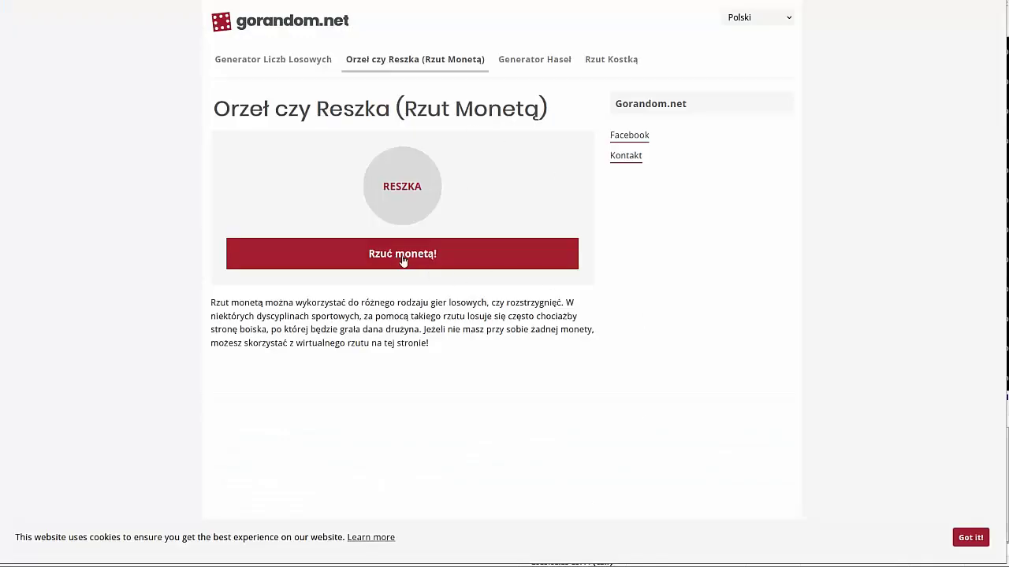
# Toss the coin and sell 0.03 lots of EURUSD as trade 25.
pyautogui.click(403, 260)
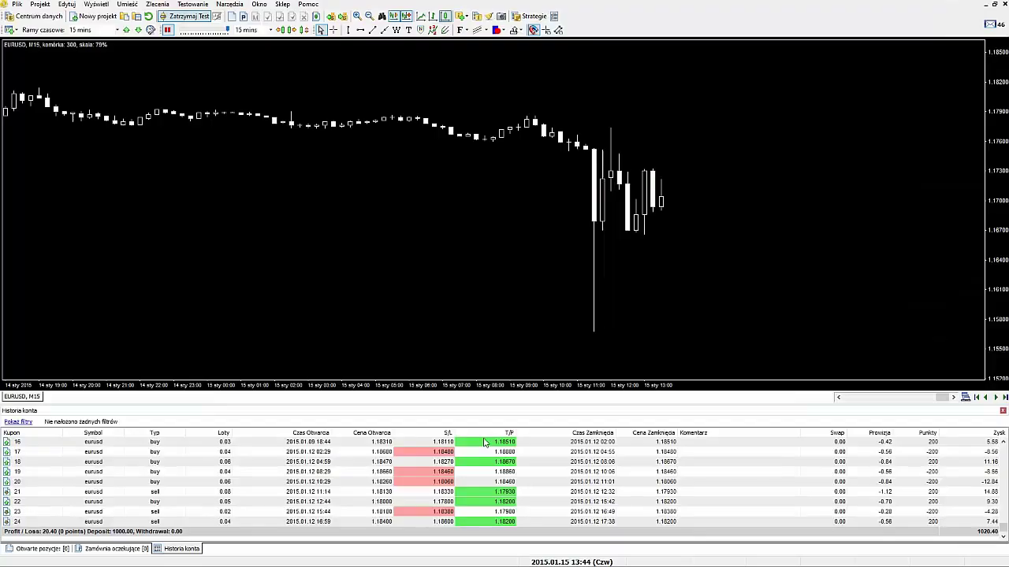
pyautogui.press('s')
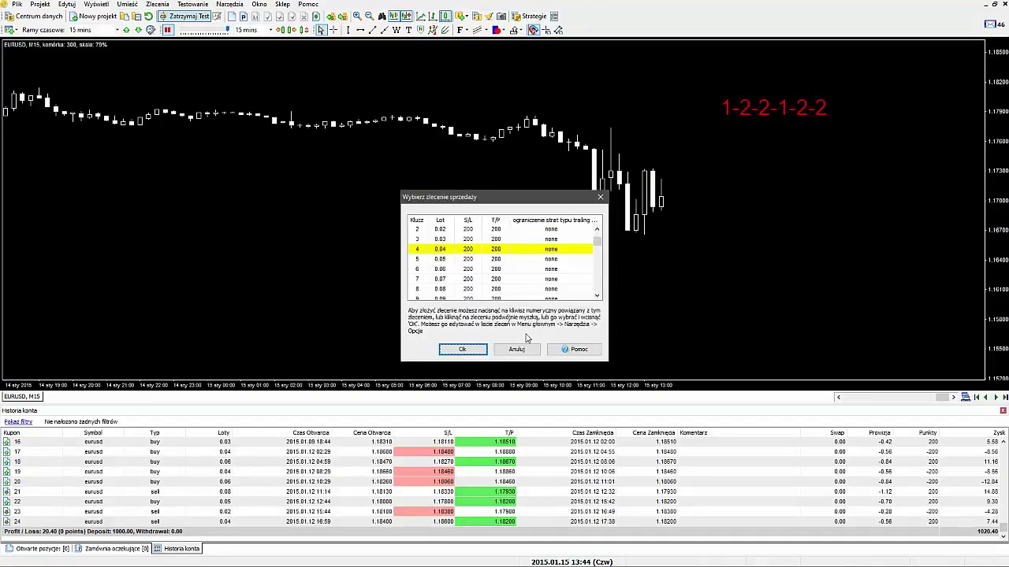
pyautogui.doubleClick(442, 240)
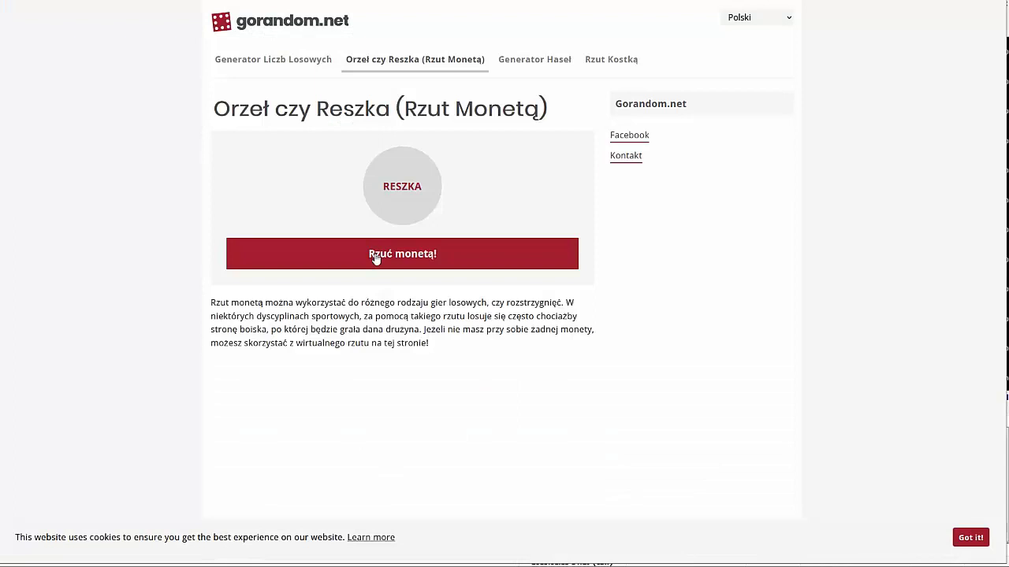
# Toss the coin and buy 0.04 lots of EURUSD as trade 26.
pyautogui.click(376, 259)
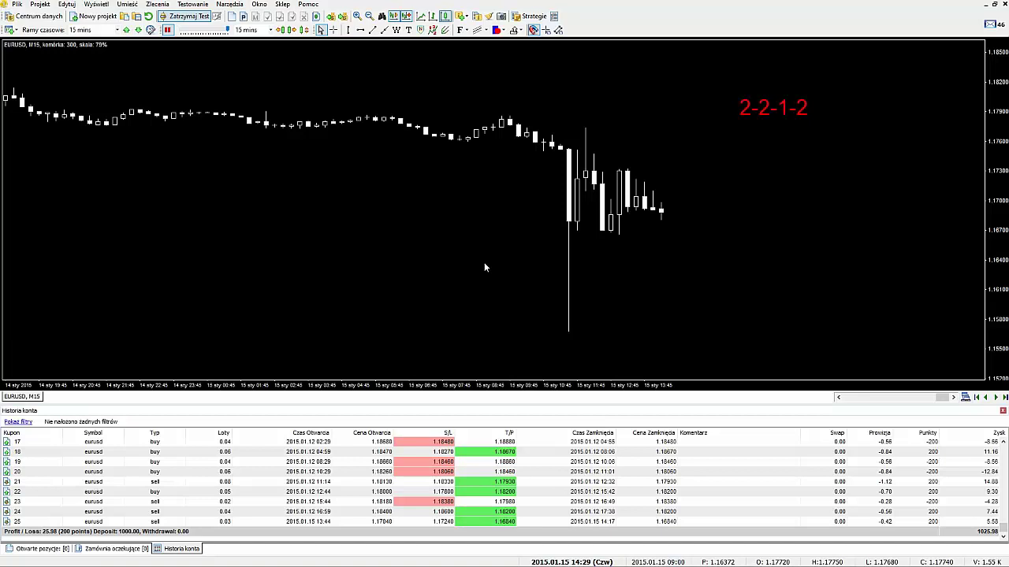
pyautogui.press('b')
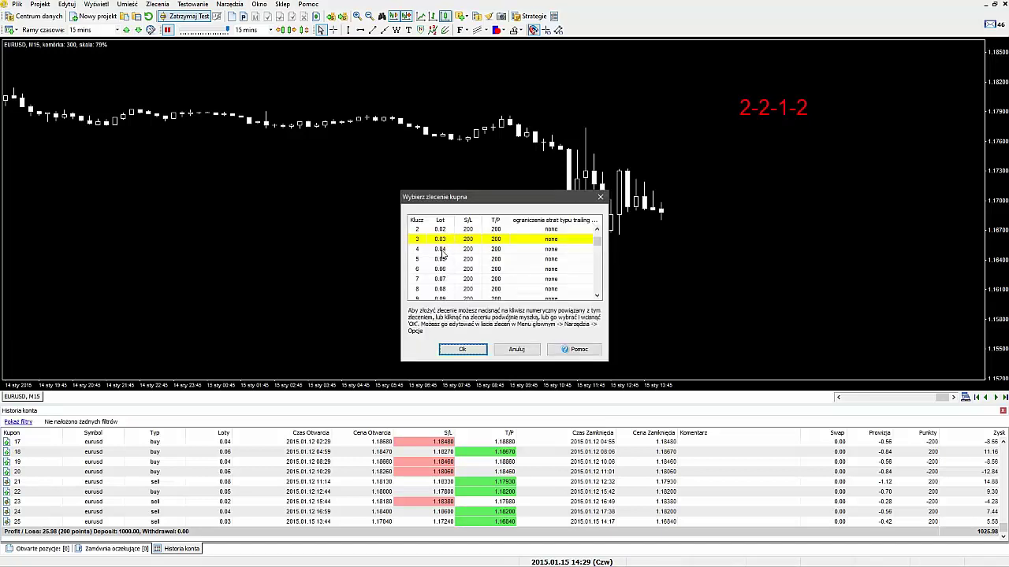
pyautogui.click(442, 252)
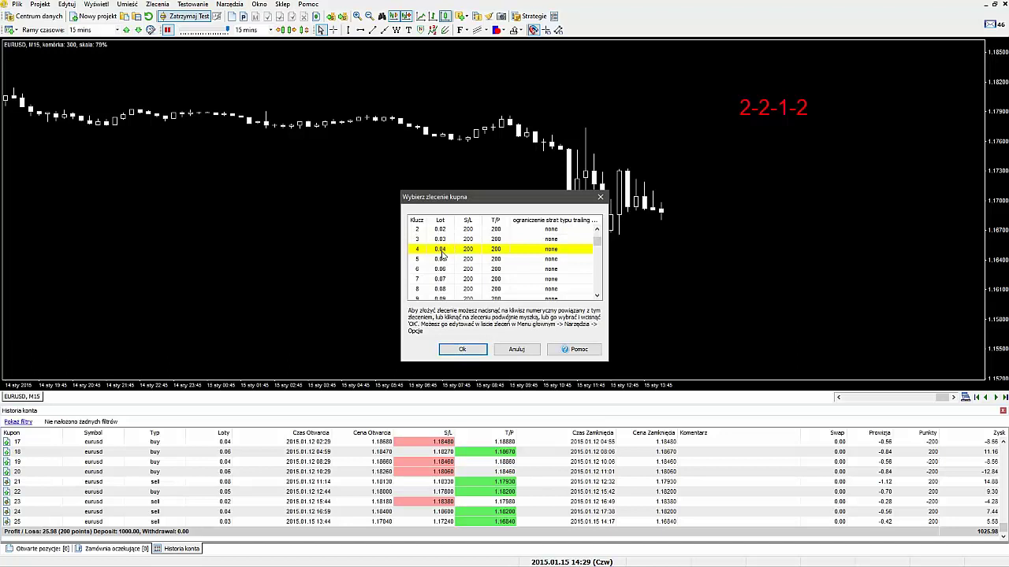
pyautogui.click(463, 349)
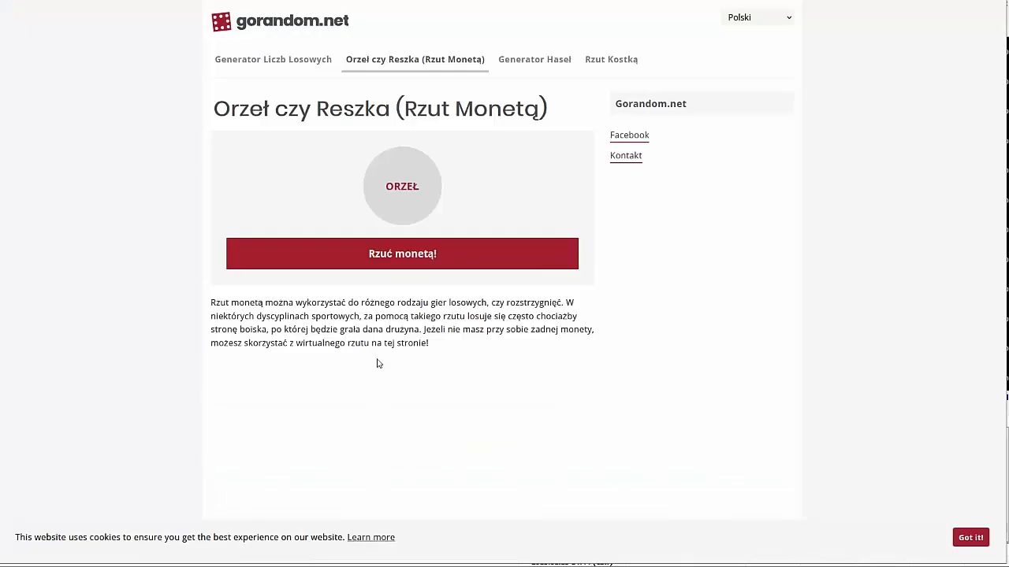
# Flip the coin, then place a 0.03-lot EURUSD buy from the preset orders as trade 27.
pyautogui.click(400, 268)
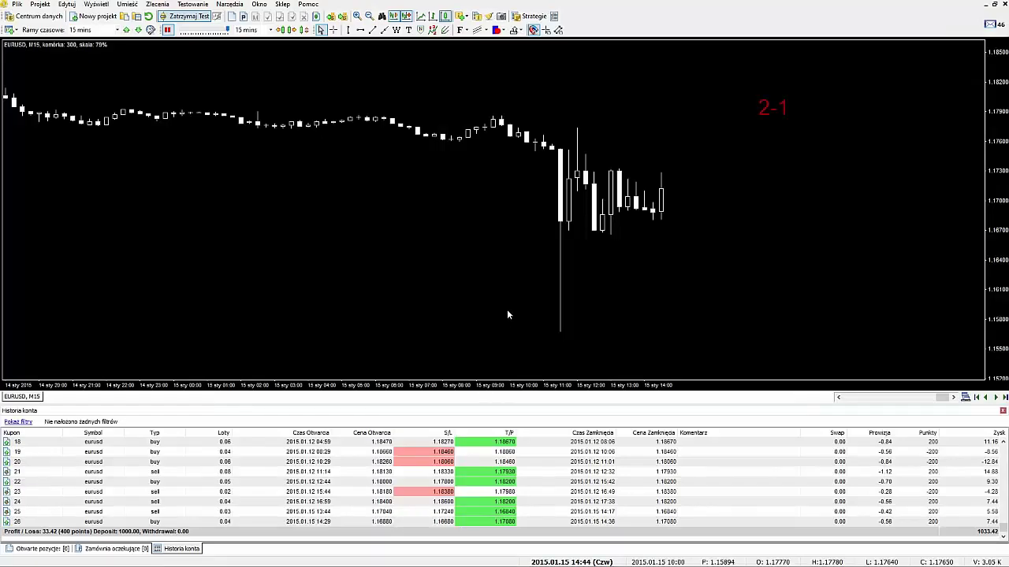
pyautogui.press('b')
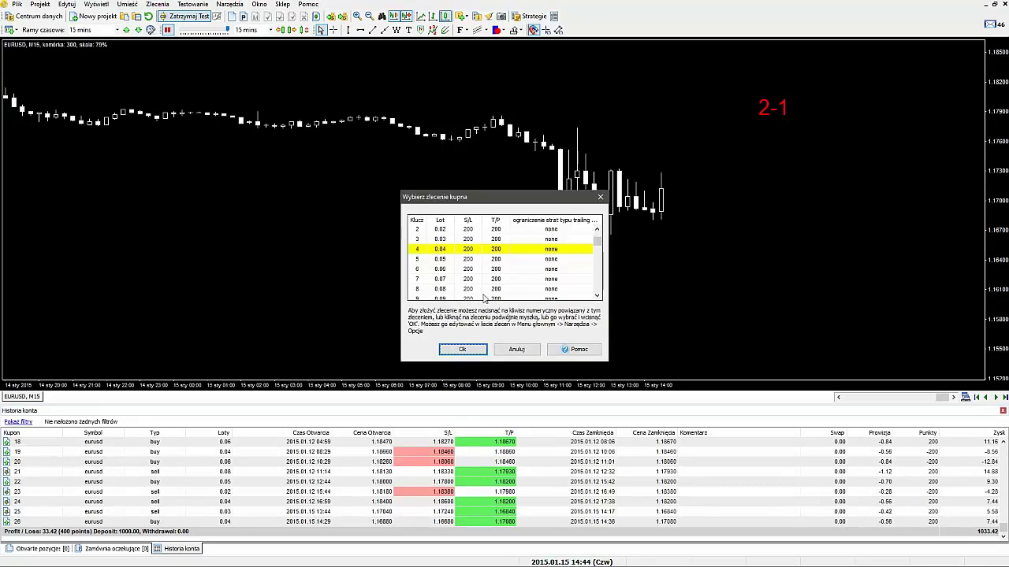
pyautogui.click(442, 239)
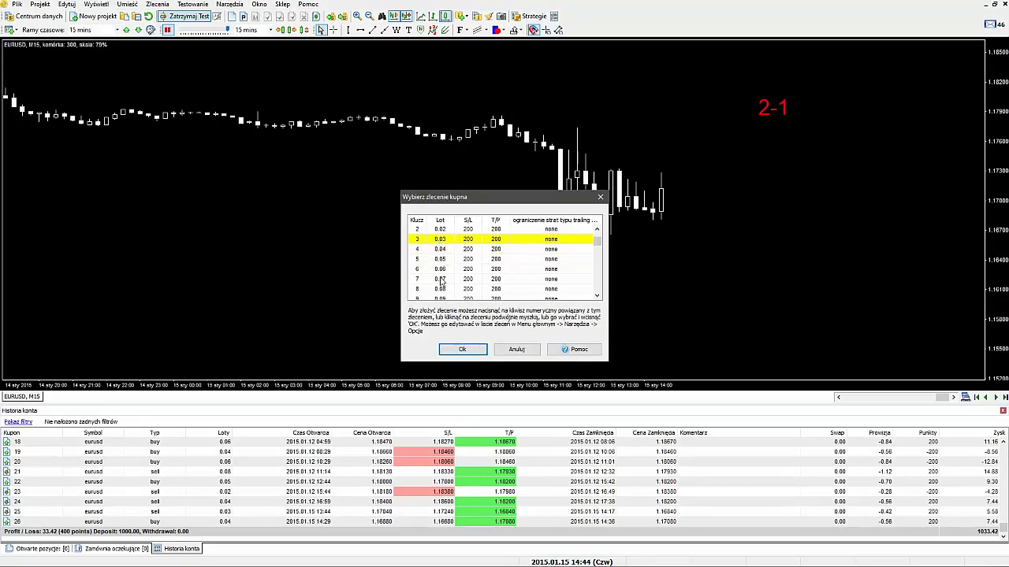
pyautogui.click(463, 349)
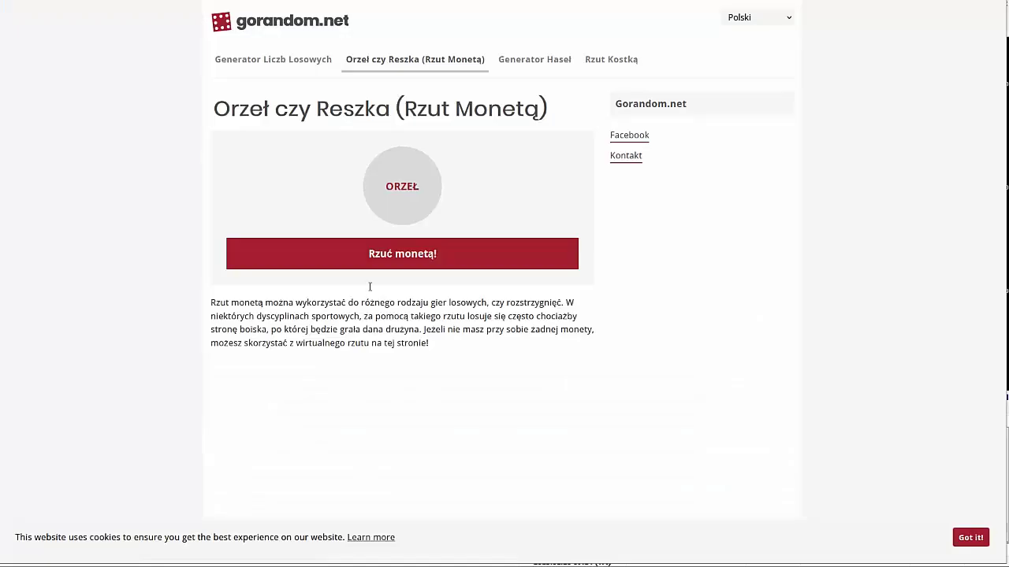
# After heads, place another 0.03-lot buy, which takes profit at +5.58 as trade 28.
pyautogui.click(422, 255)
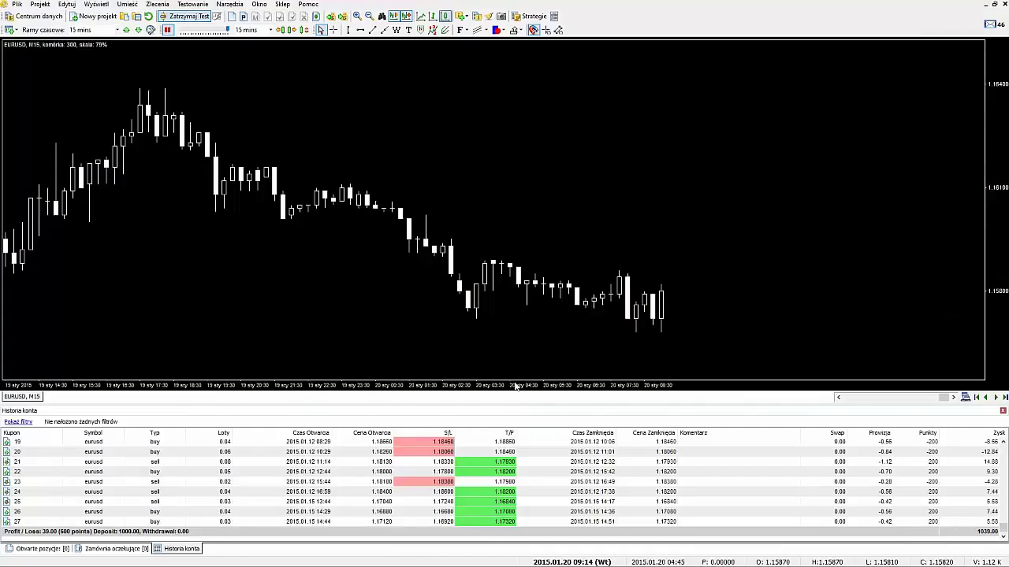
pyautogui.press('F9')
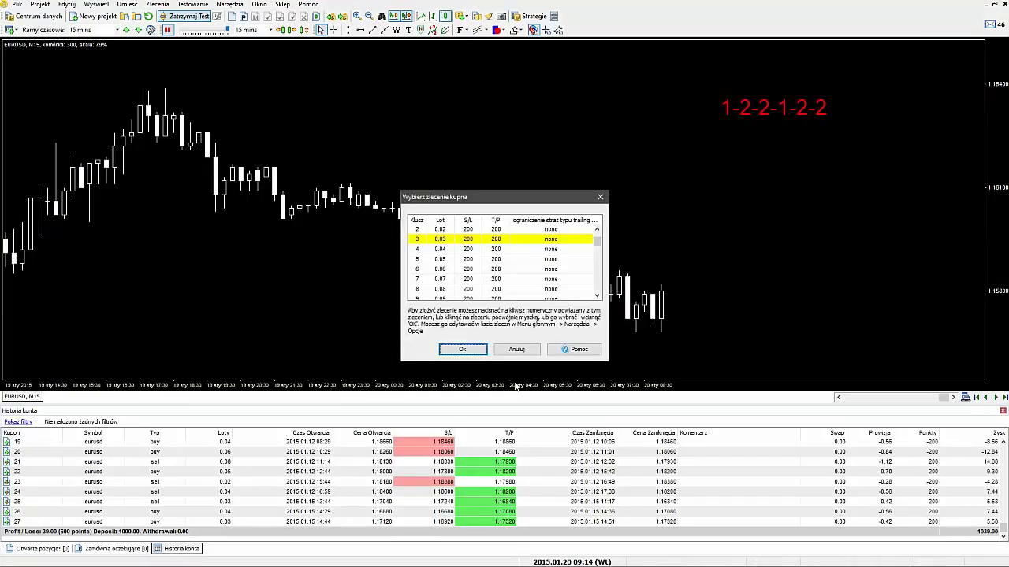
pyautogui.click(461, 349)
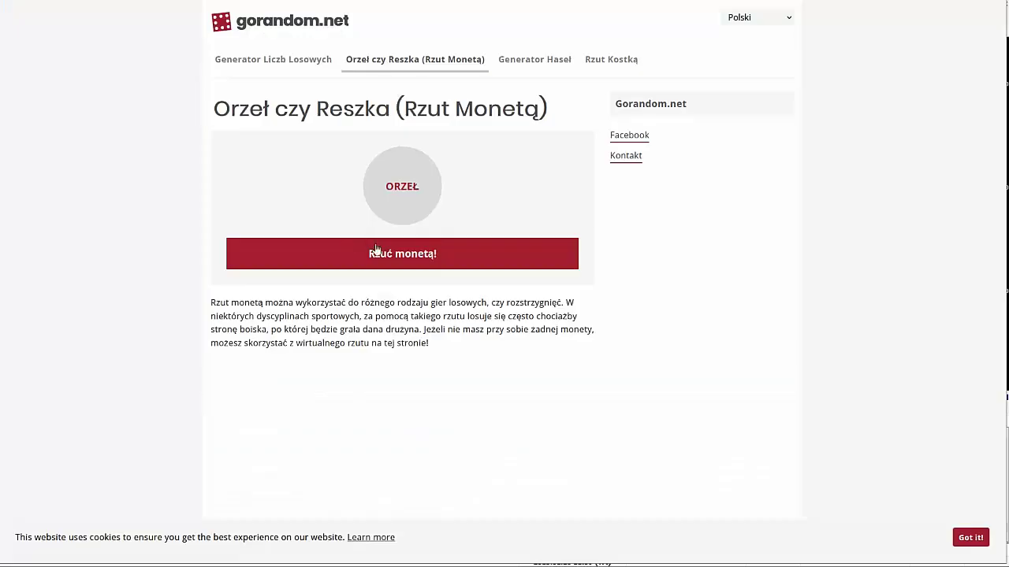
# Flip the coin and place a 0.04-lot buy, stopped out at −8.56 as trade 29.
pyautogui.click(377, 251)
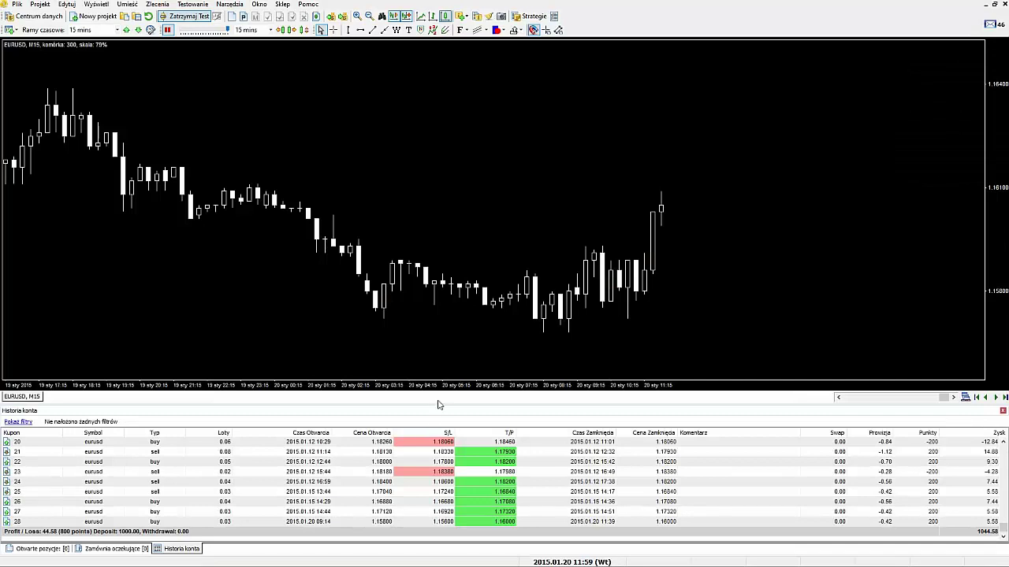
pyautogui.press('b')
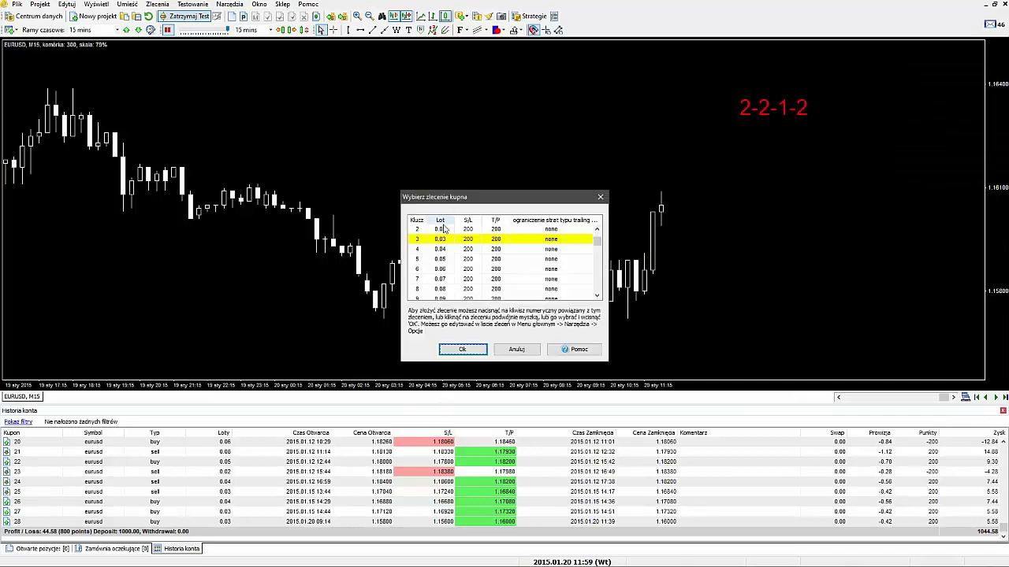
pyautogui.click(442, 249)
pyautogui.click(461, 351)
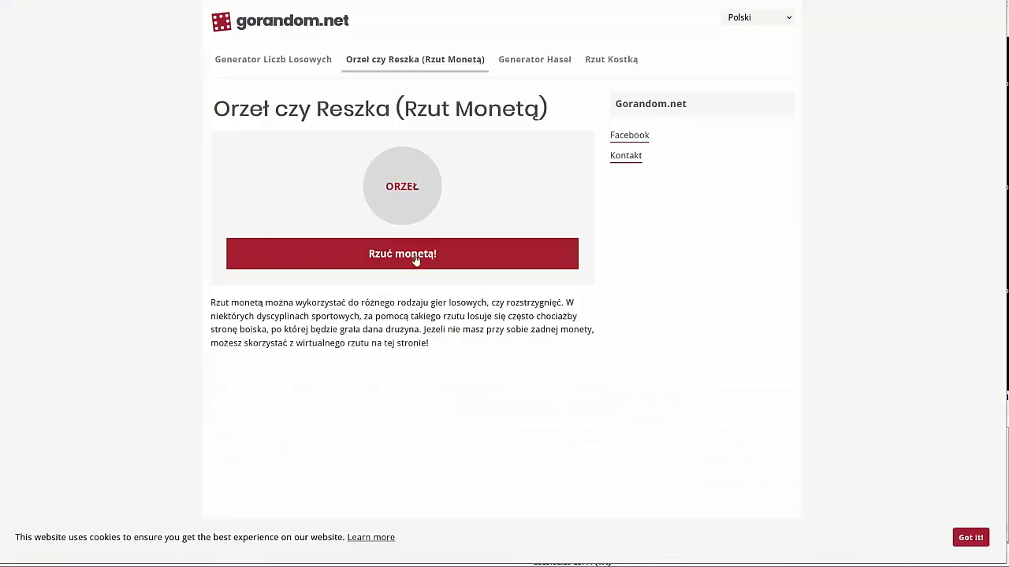
# Flip the coin and place a 0.06-lot buy that takes profit at +11.16 as trade 30.
pyautogui.click(415, 260)
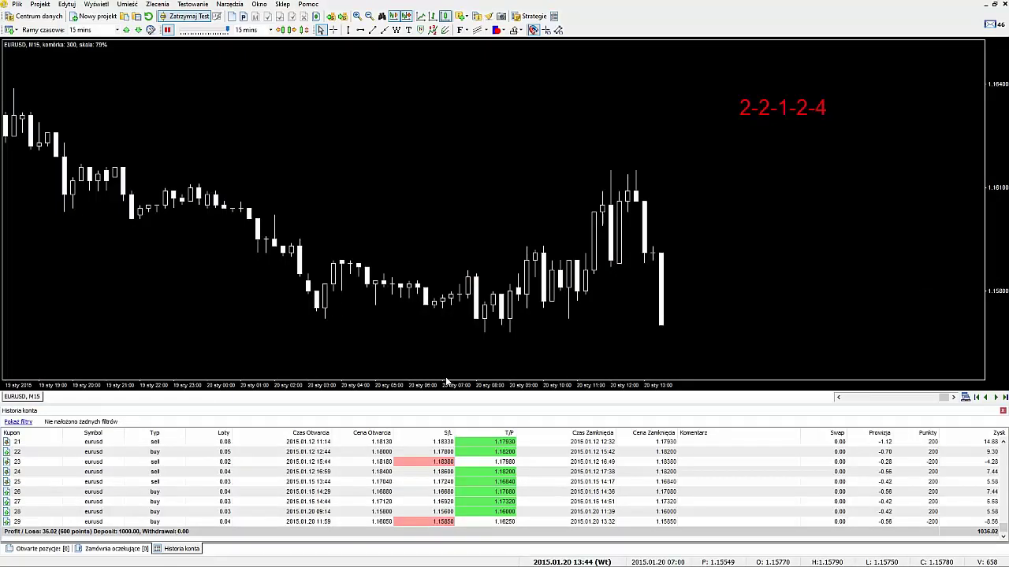
pyautogui.press('b')
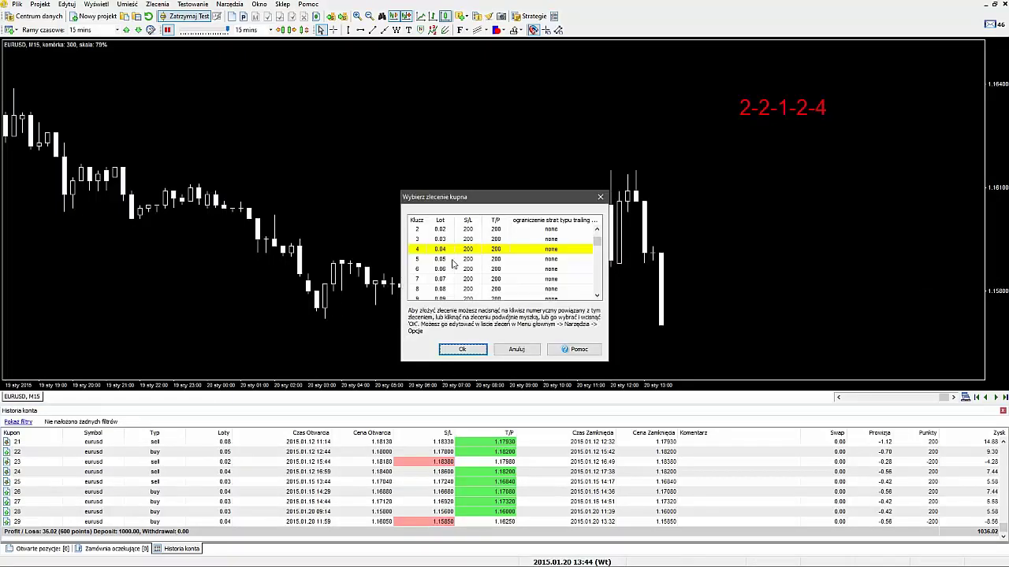
pyautogui.click(442, 271)
pyautogui.click(464, 350)
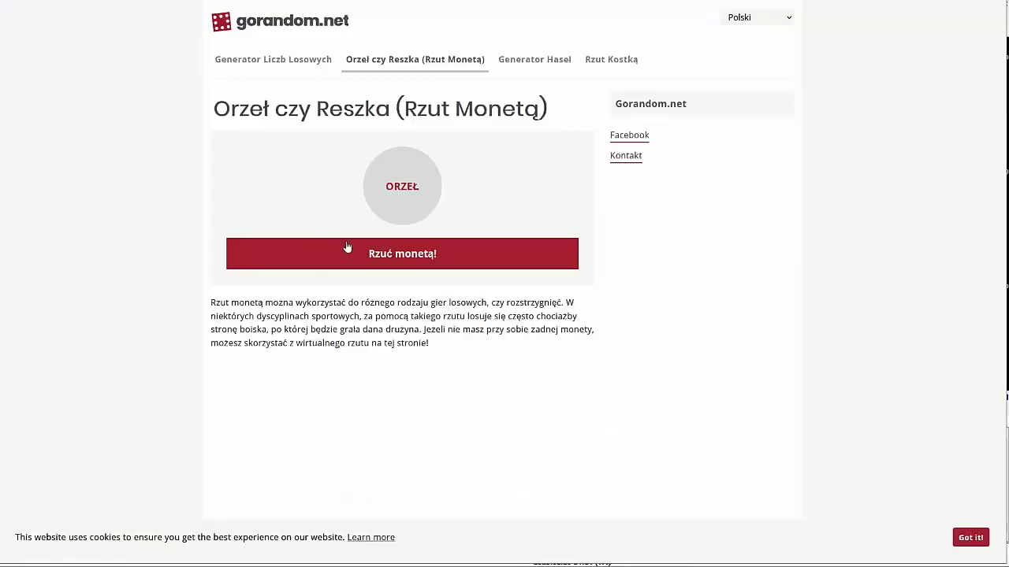
# After tails, place a 0.04-lot sell from the preset sell orders as trade 31.
pyautogui.click(416, 260)
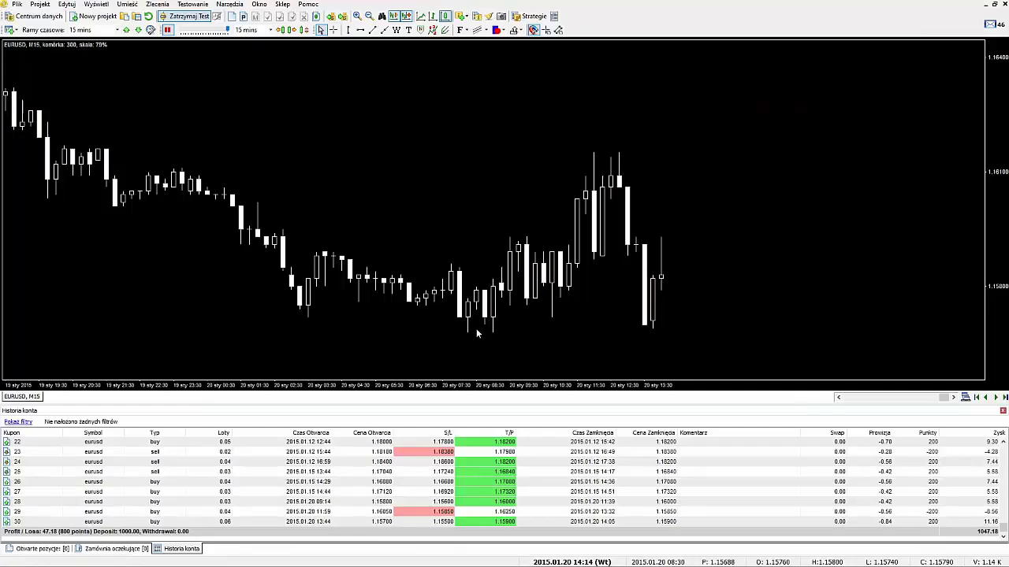
pyautogui.press('F10')
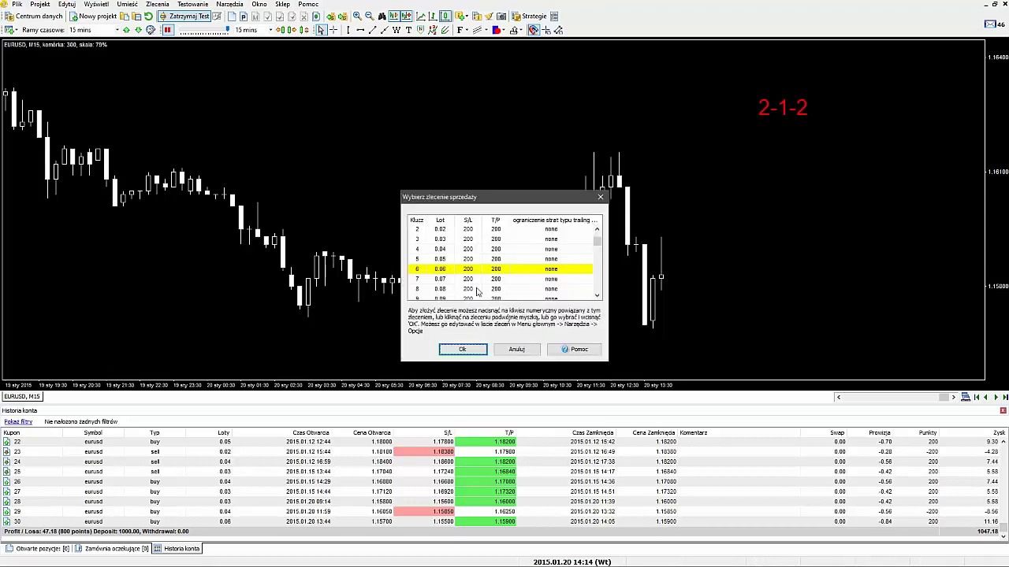
pyautogui.click(444, 249)
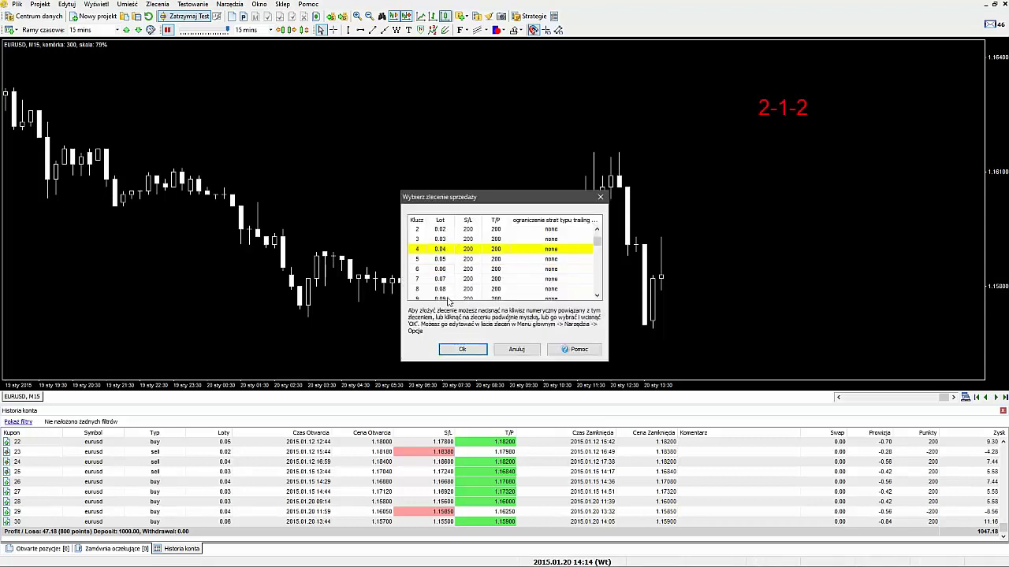
pyautogui.click(463, 349)
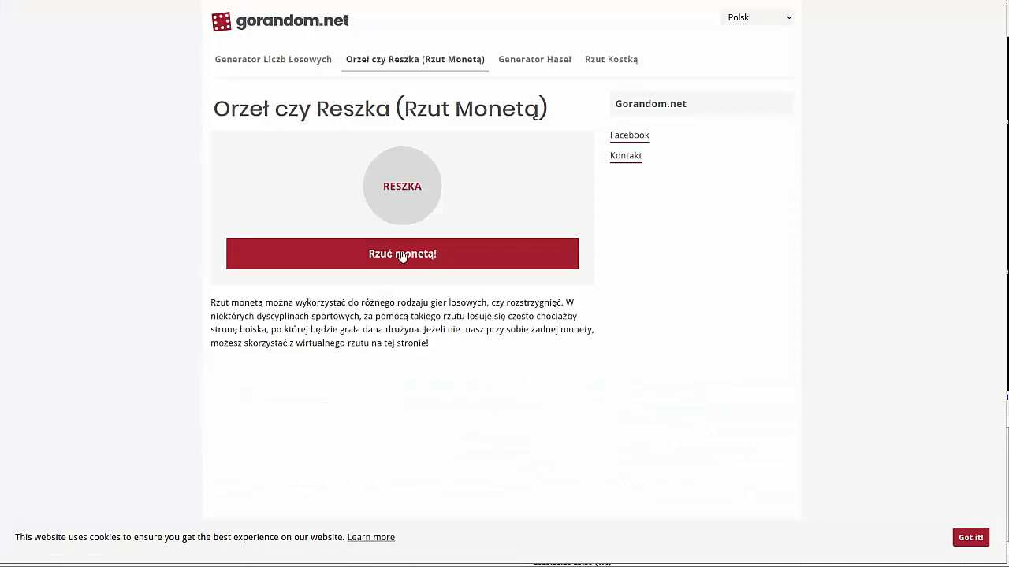
# After heads, place a 0.06-lot buy that stops out as trade 32, leaving 1025.78.
pyautogui.click(402, 257)
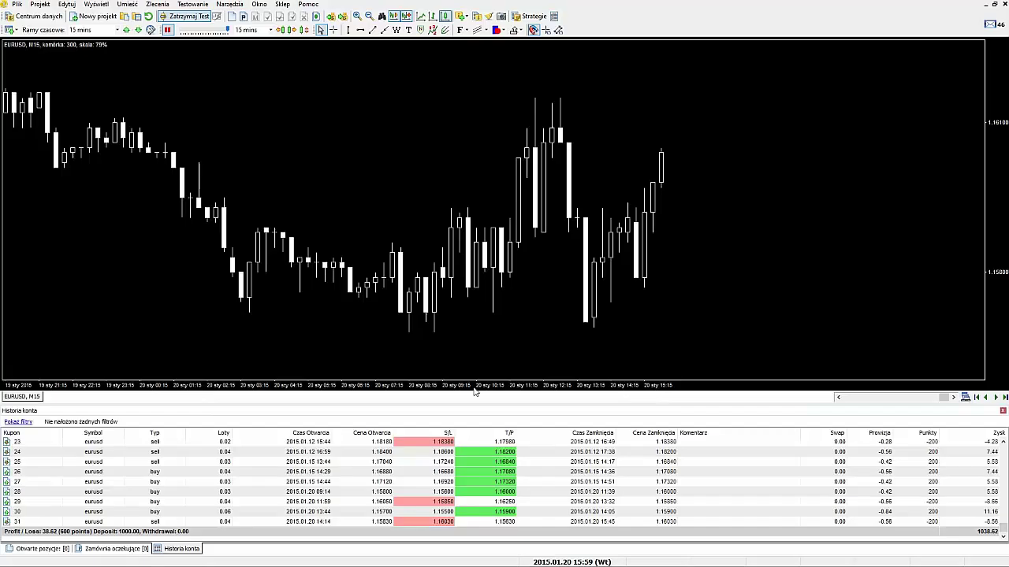
pyautogui.press('F2')
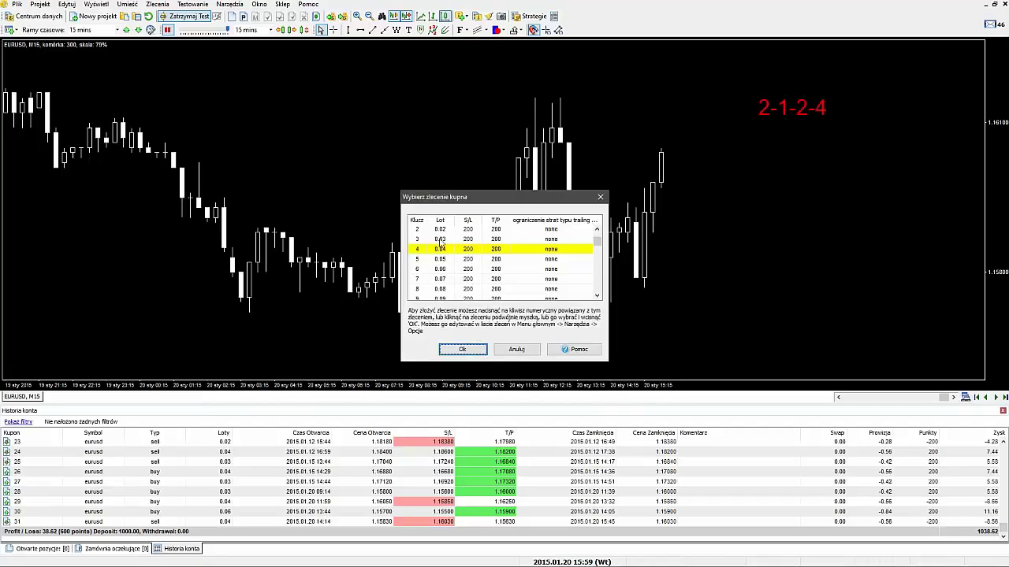
pyautogui.press('6')
pyautogui.click(462, 349)
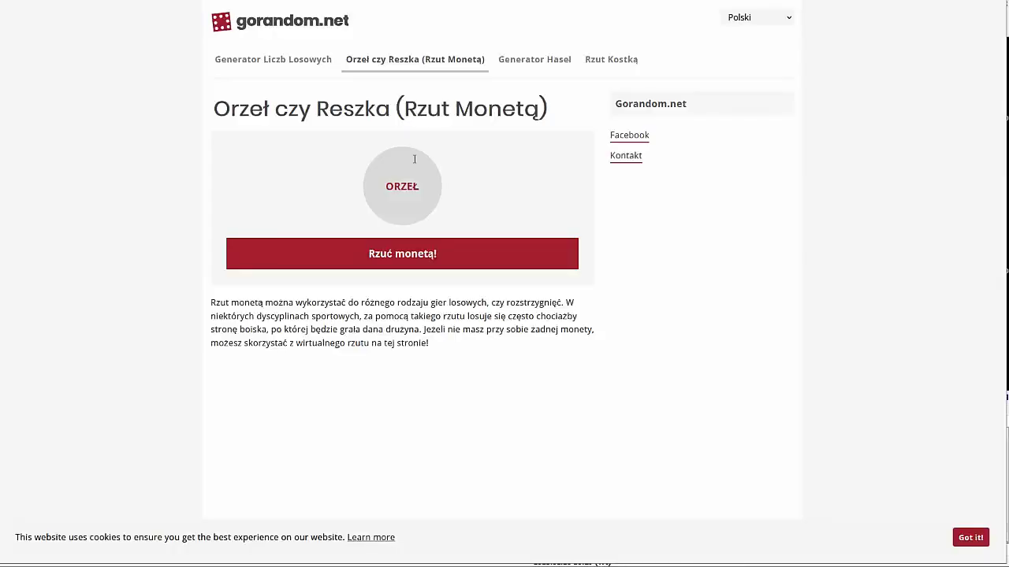
# Flip the coin and place a 0.08-lot buy, stopped out at −17.12 as trade 33.
pyautogui.click(403, 252)
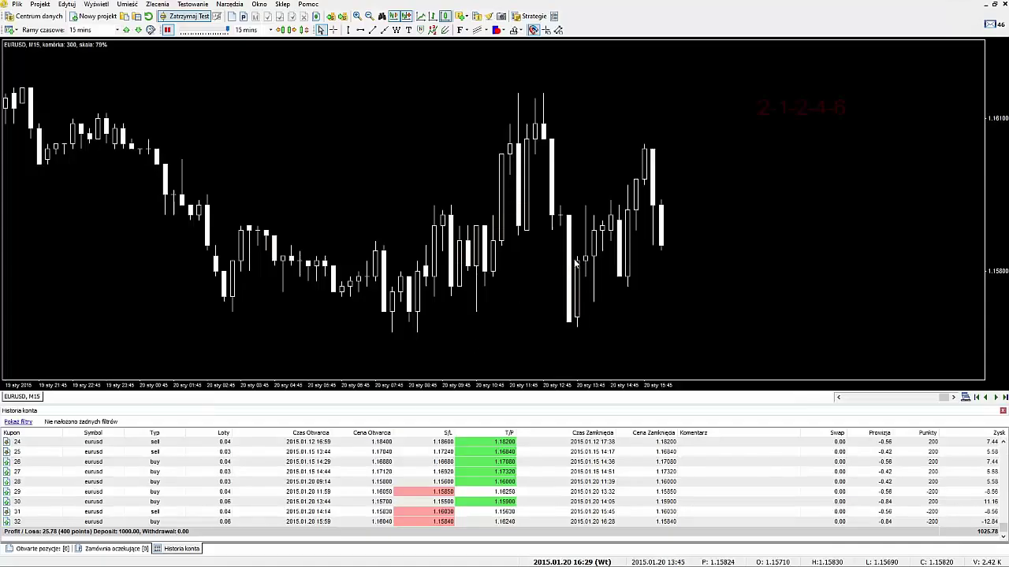
pyautogui.press('b')
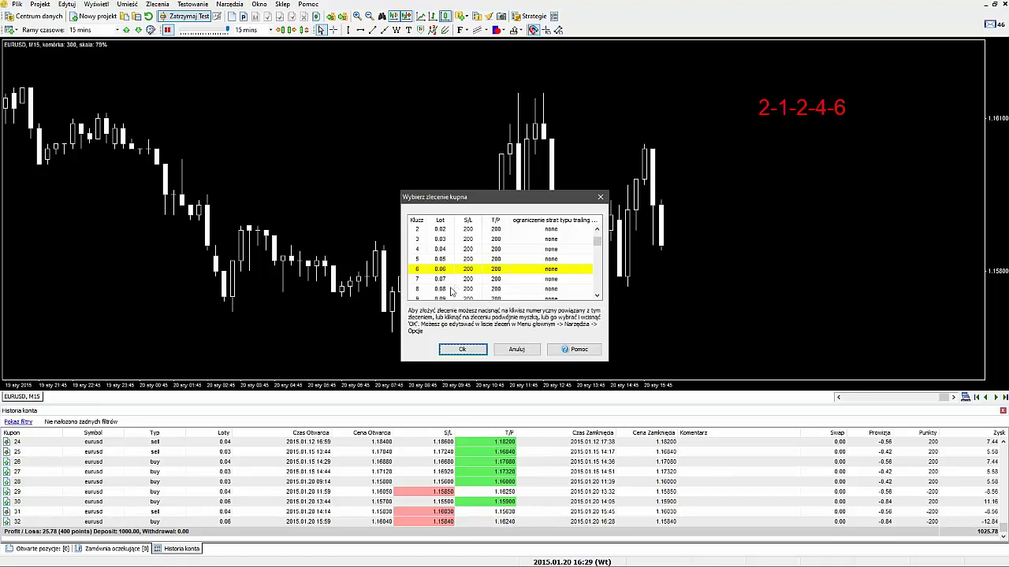
pyautogui.click(461, 350)
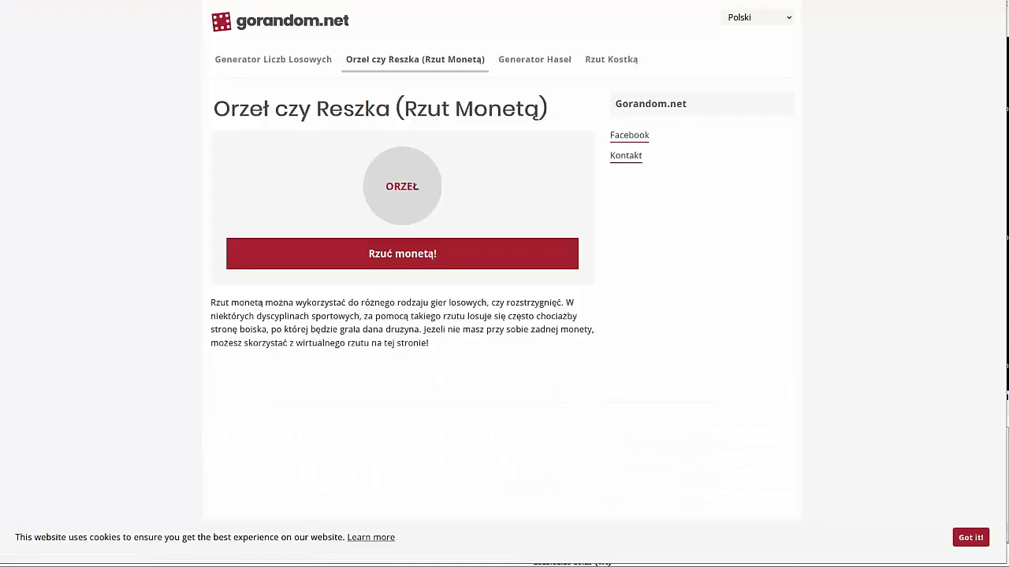
# Place a 0.10-lot buy as trade 34 after a coin flip, then flip again for the next order.
pyautogui.click(390, 266)
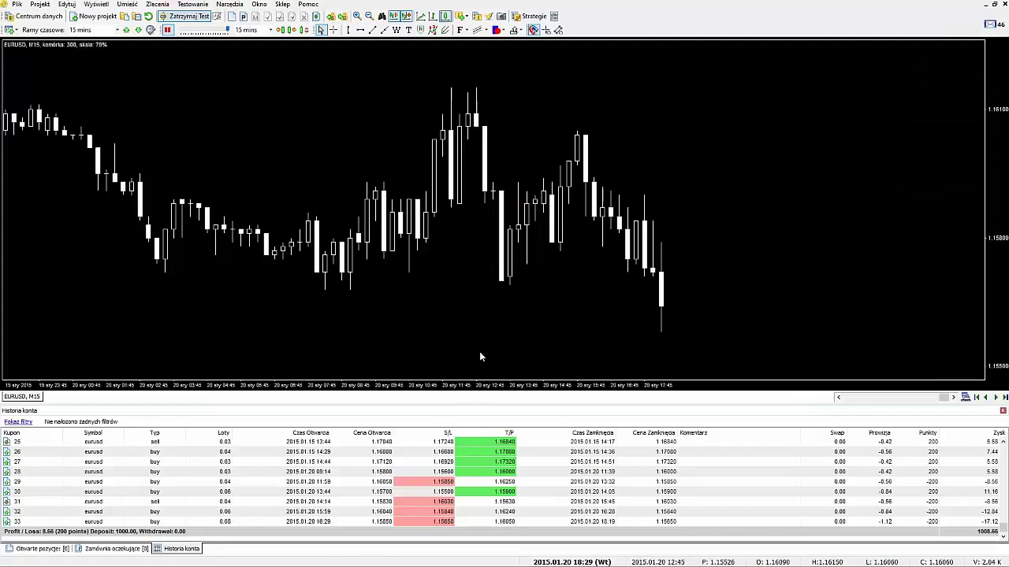
pyautogui.press('b')
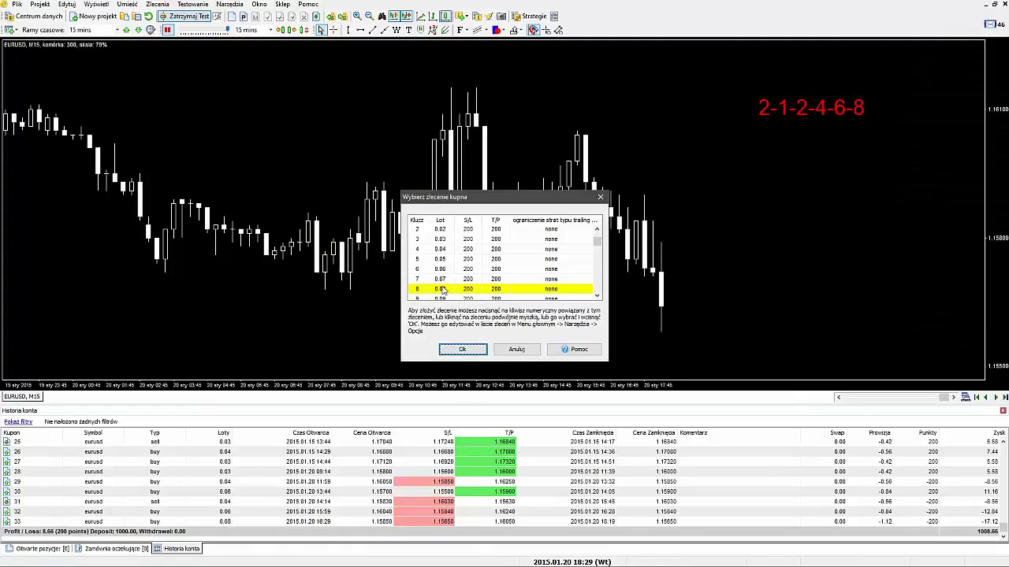
pyautogui.click(597, 296)
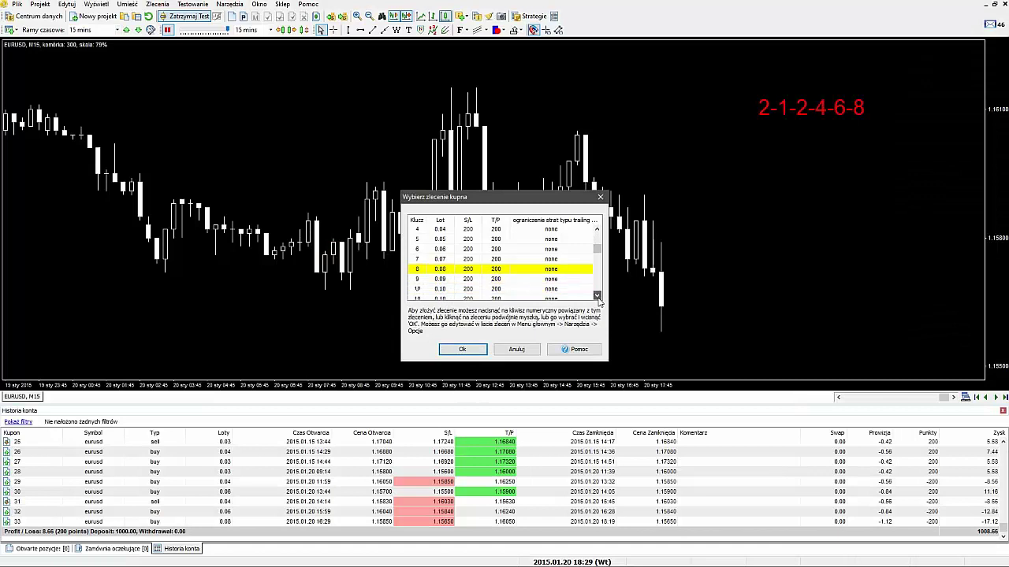
pyautogui.click(444, 289)
pyautogui.click(463, 350)
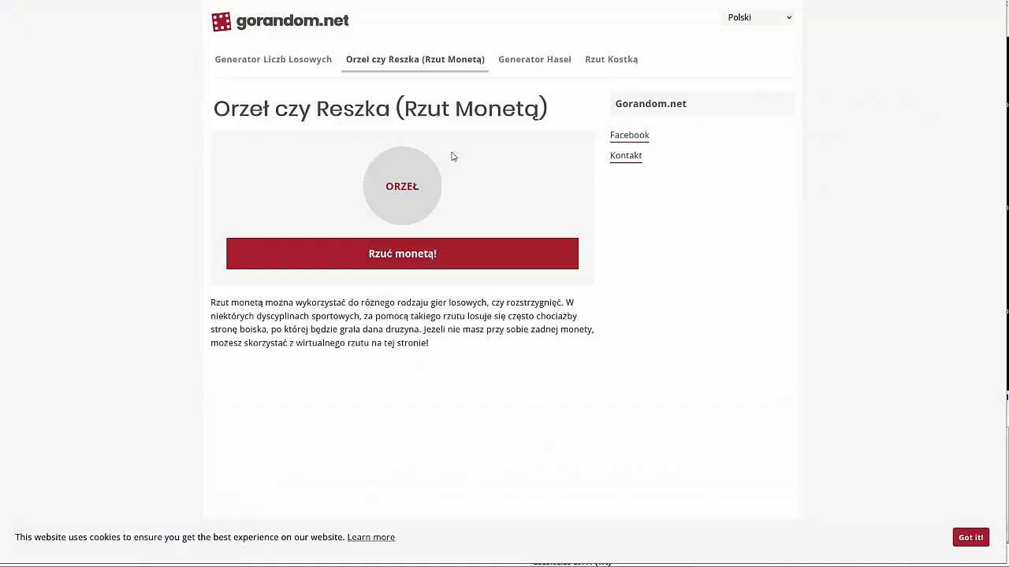
pyautogui.click(409, 263)
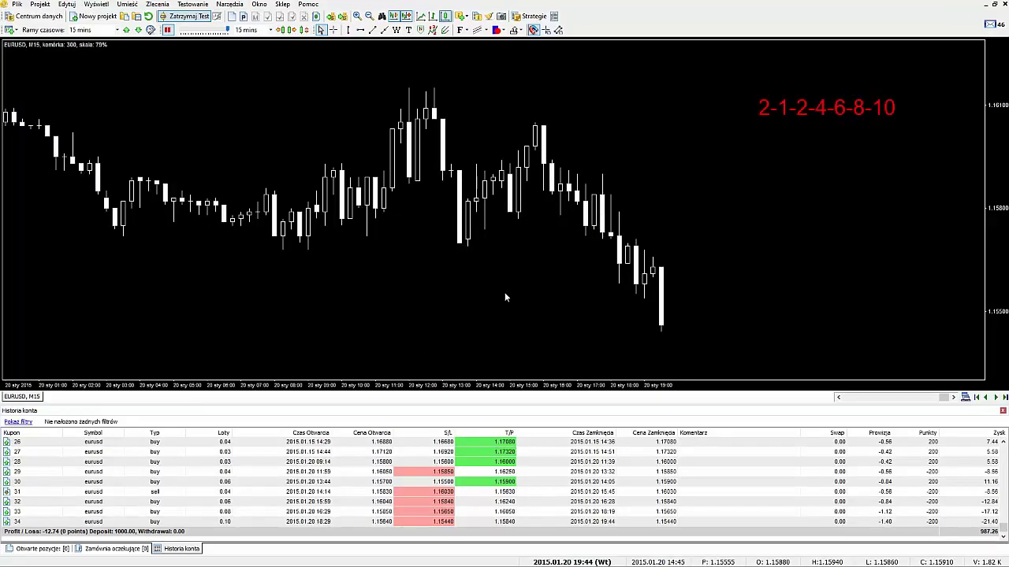
pyautogui.press('F9')
# Place a 0.12-lot sell and compress the price scale to reveal its take-profit line.
pyautogui.click(596, 295)
pyautogui.click(597, 295)
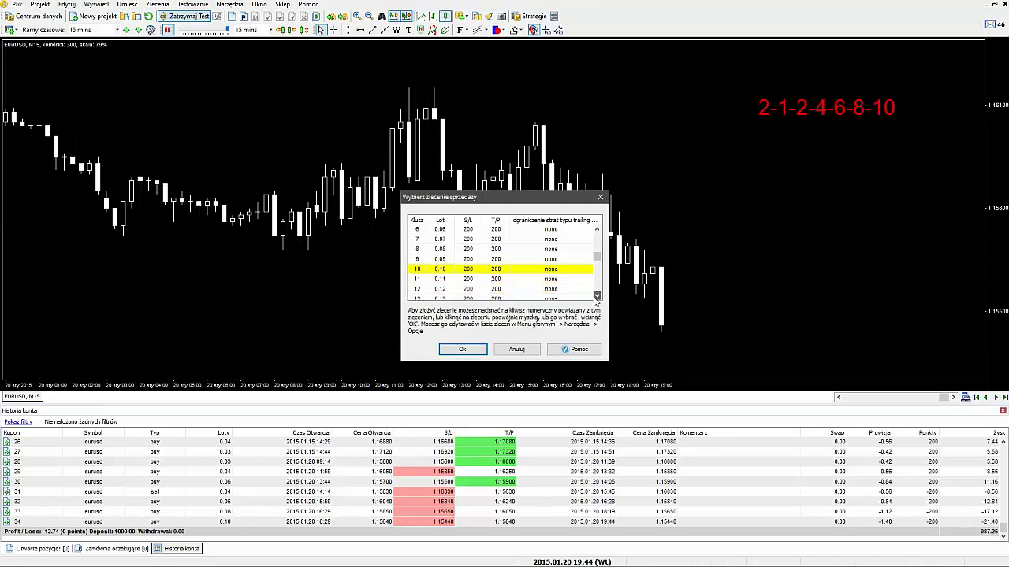
pyautogui.doubleClick(442, 289)
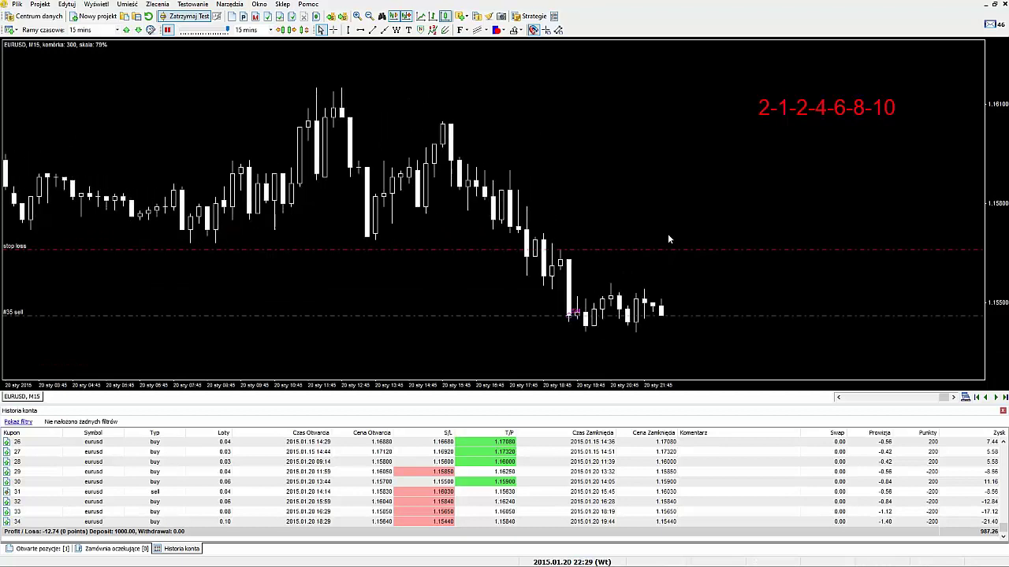
pyautogui.moveTo(993, 198); pyautogui.dragTo(992, 258)
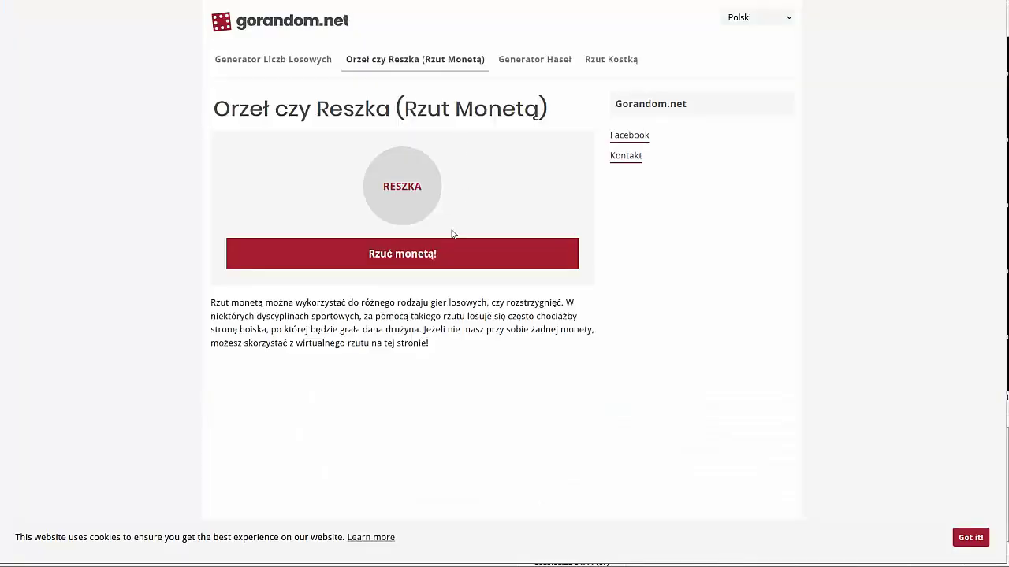
# Flip the coin and place a 0.14-lot buy that takes profit at +26.04, reaching 987.62.
pyautogui.click(414, 253)
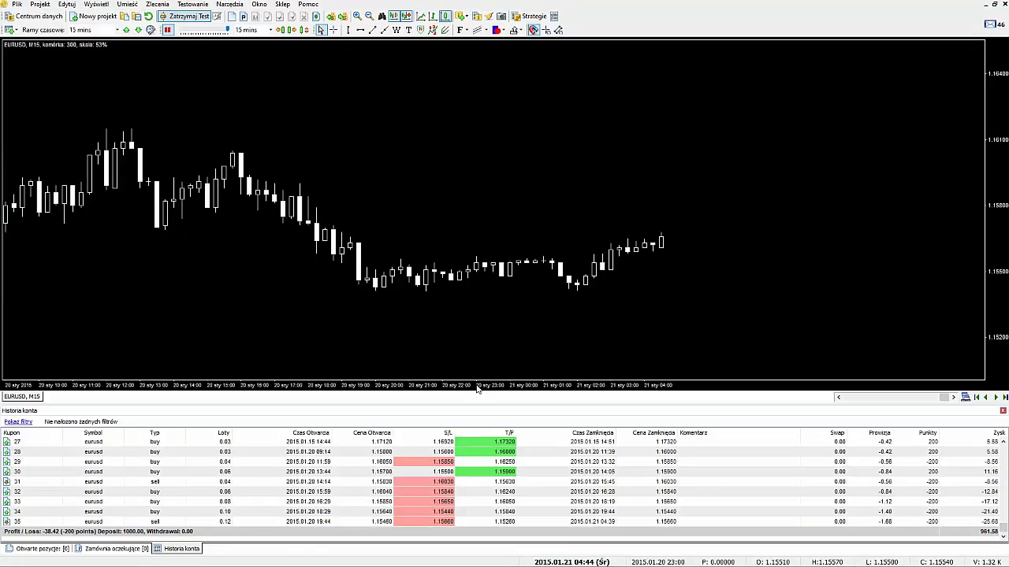
pyautogui.press('b')
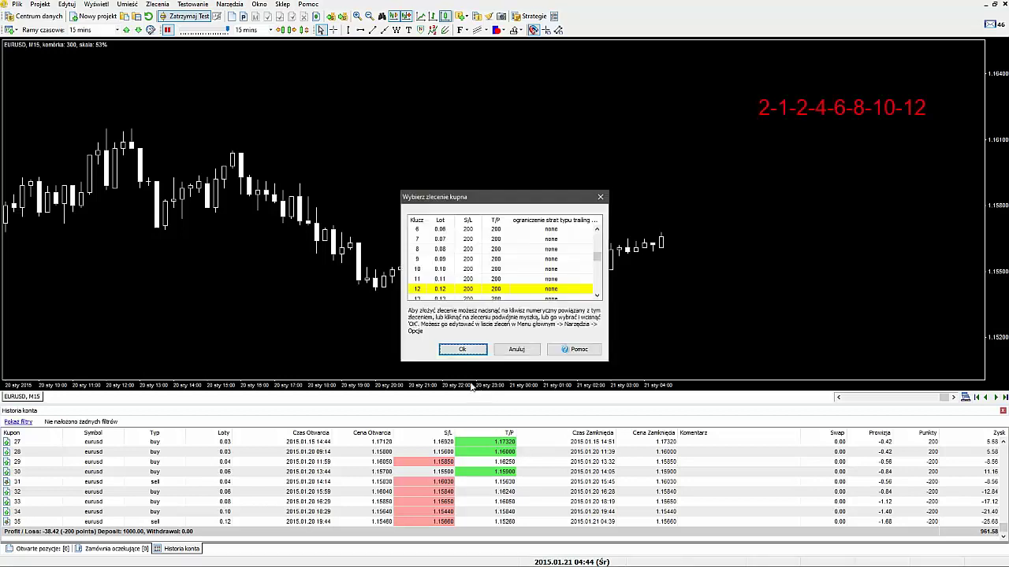
pyautogui.press('Down')
pyautogui.press('Down')
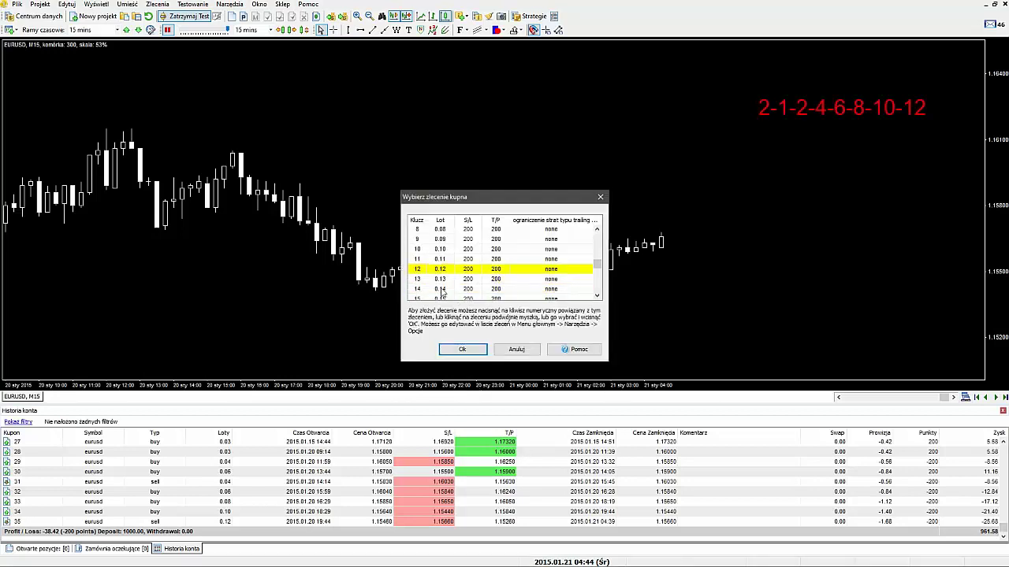
pyautogui.click(462, 349)
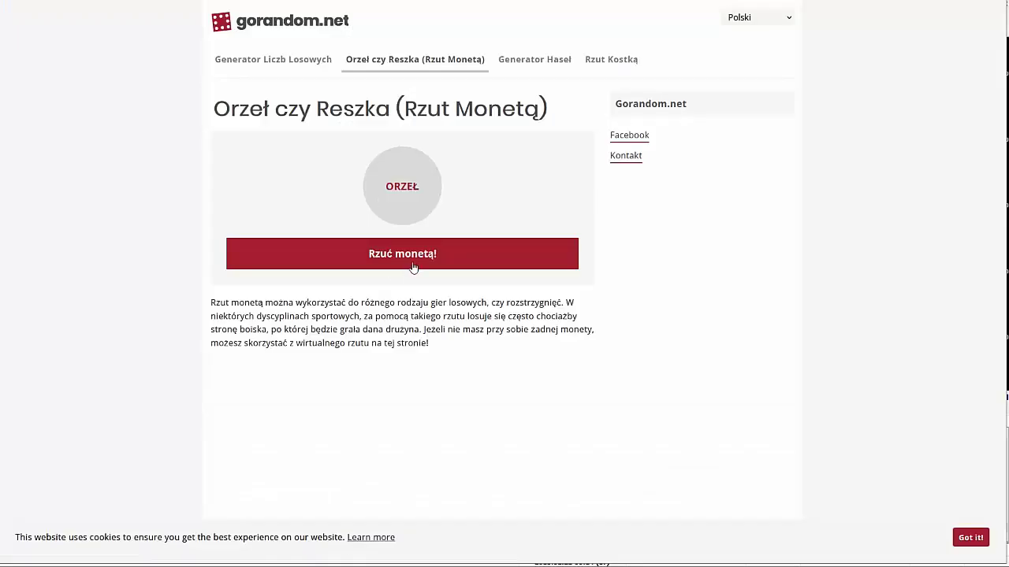
# Toss the coin on gorandom.net, then place a 0.11-lot sell from the preset orders.
pyautogui.click(411, 265)
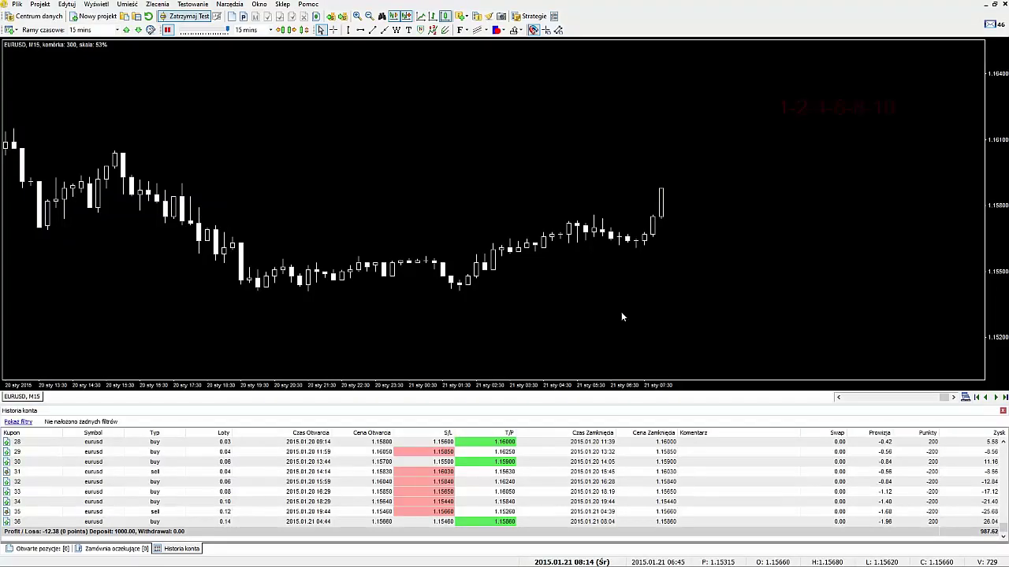
pyautogui.press('s')
pyautogui.click(439, 259)
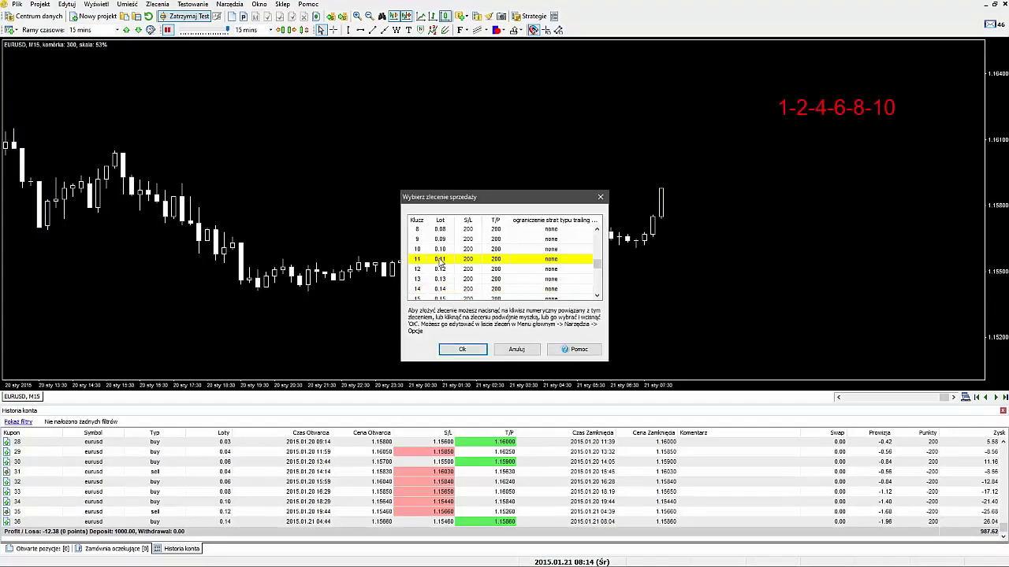
pyautogui.click(463, 349)
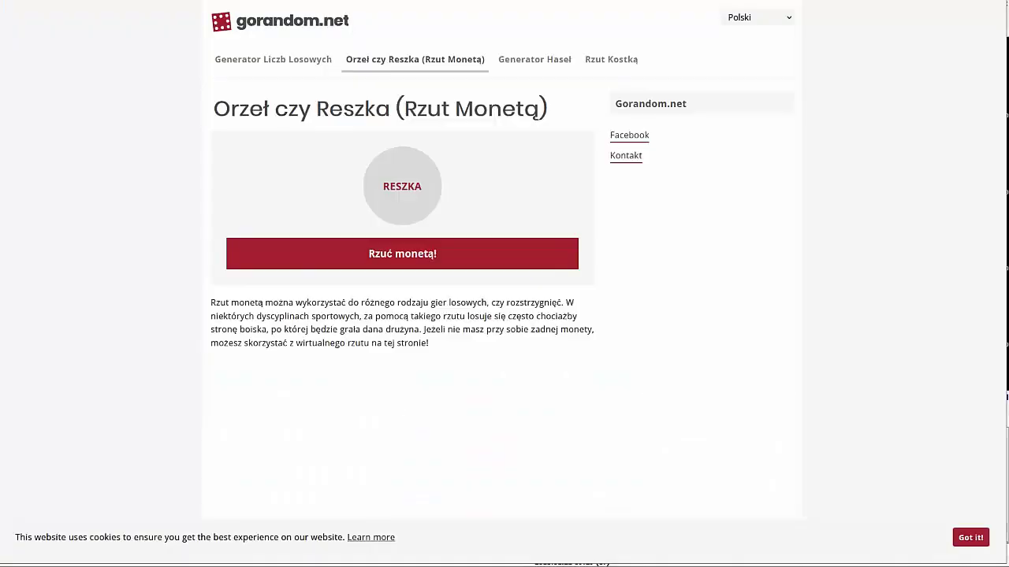
# Toss the coin, then place a 0.10-lot sell from the preset sell orders.
pyautogui.click(403, 252)
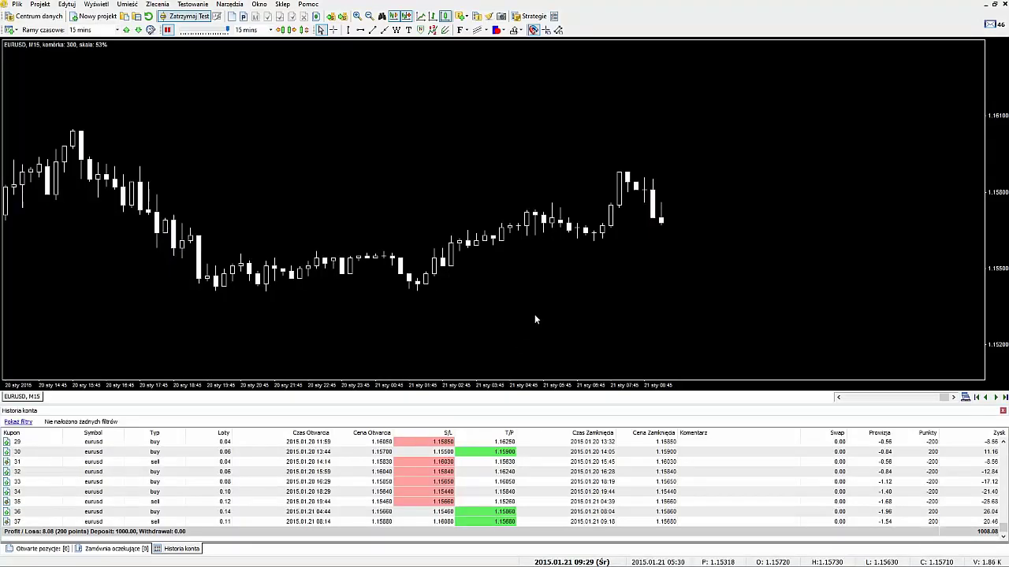
pyautogui.press('2')
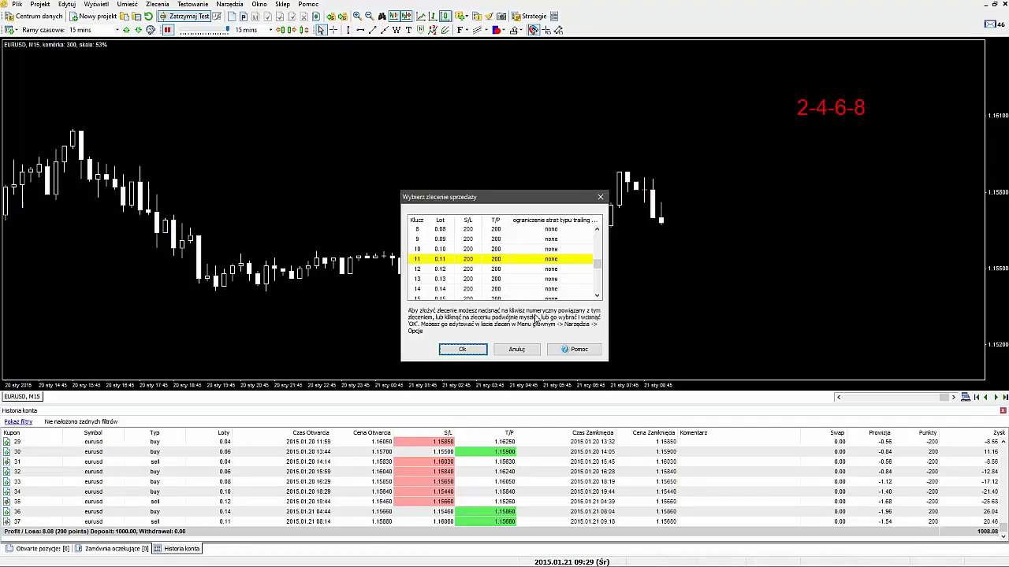
pyautogui.click(442, 250)
pyautogui.click(475, 345)
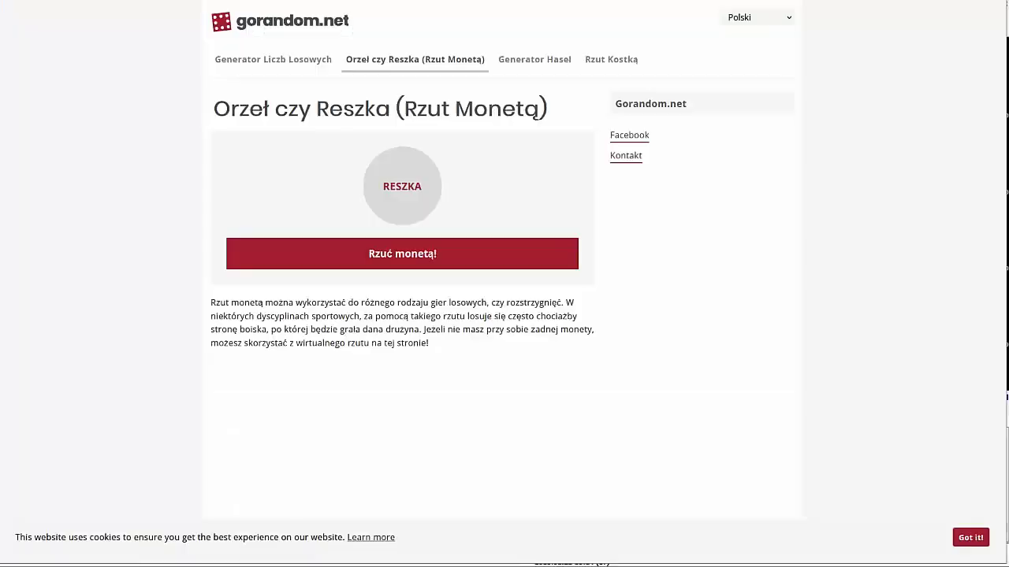
# Toss the coin again, then place a 0.10-lot buy from the preset buy orders.
pyautogui.click(362, 260)
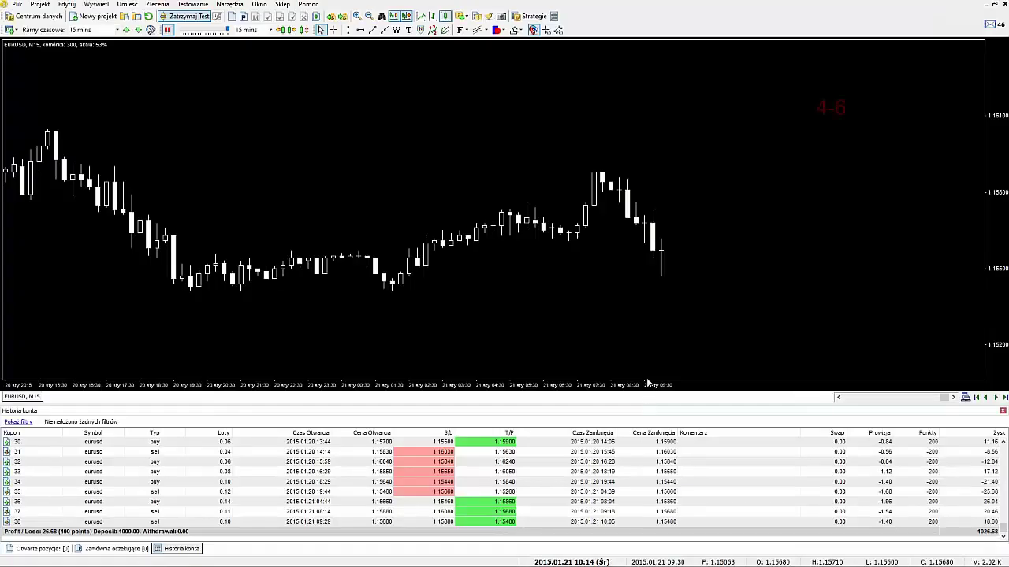
pyautogui.press('F9')
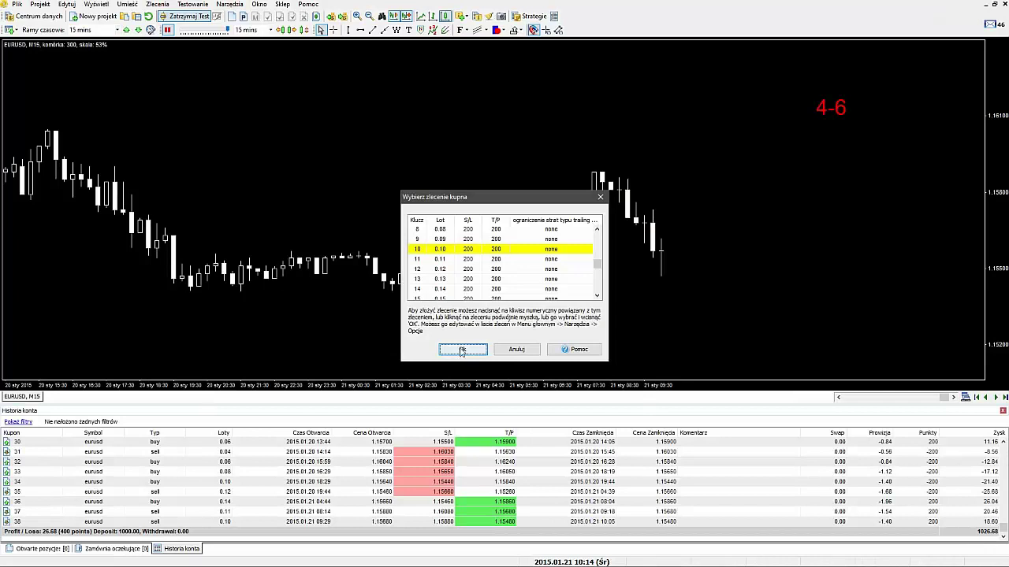
pyautogui.click(463, 349)
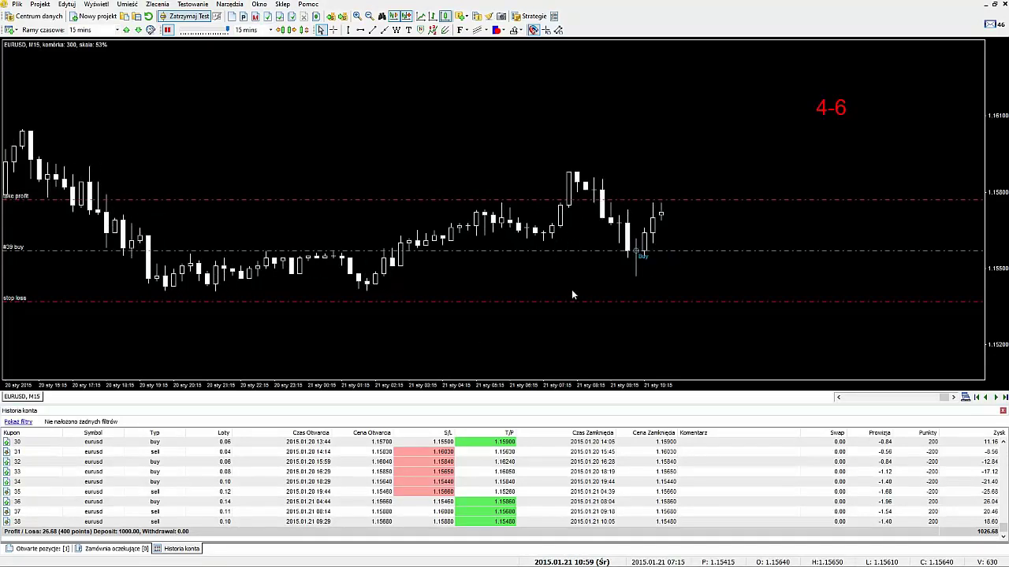